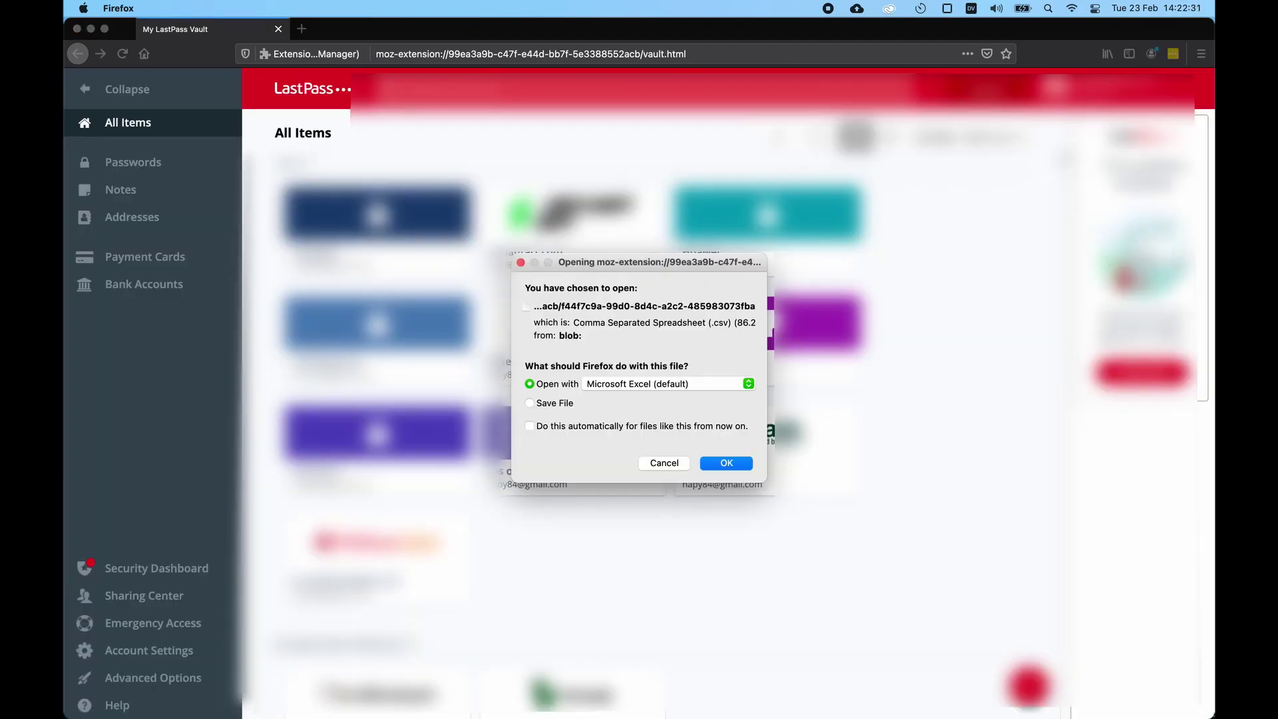
Step: Save the LastPass vault export as a CSV file instead of opening it in Microsoft Excel
{"action": "left_click", "coordinate": [532, 404]}
Step: Confirm saving the LastPass CSV export to disk
{"action": "left_click", "coordinate": [727, 463]}
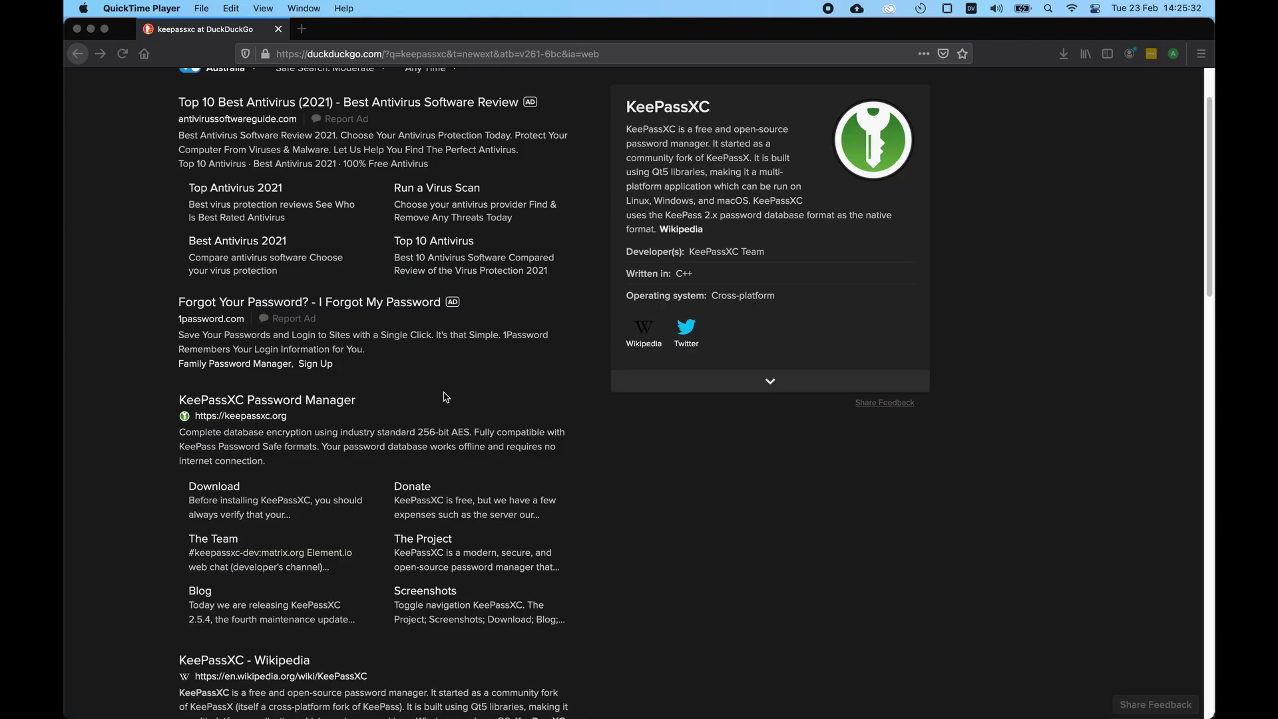
{"action": "scroll", "coordinate": [68, 285], "scroll_direction": "up", "scroll_amount": 2}
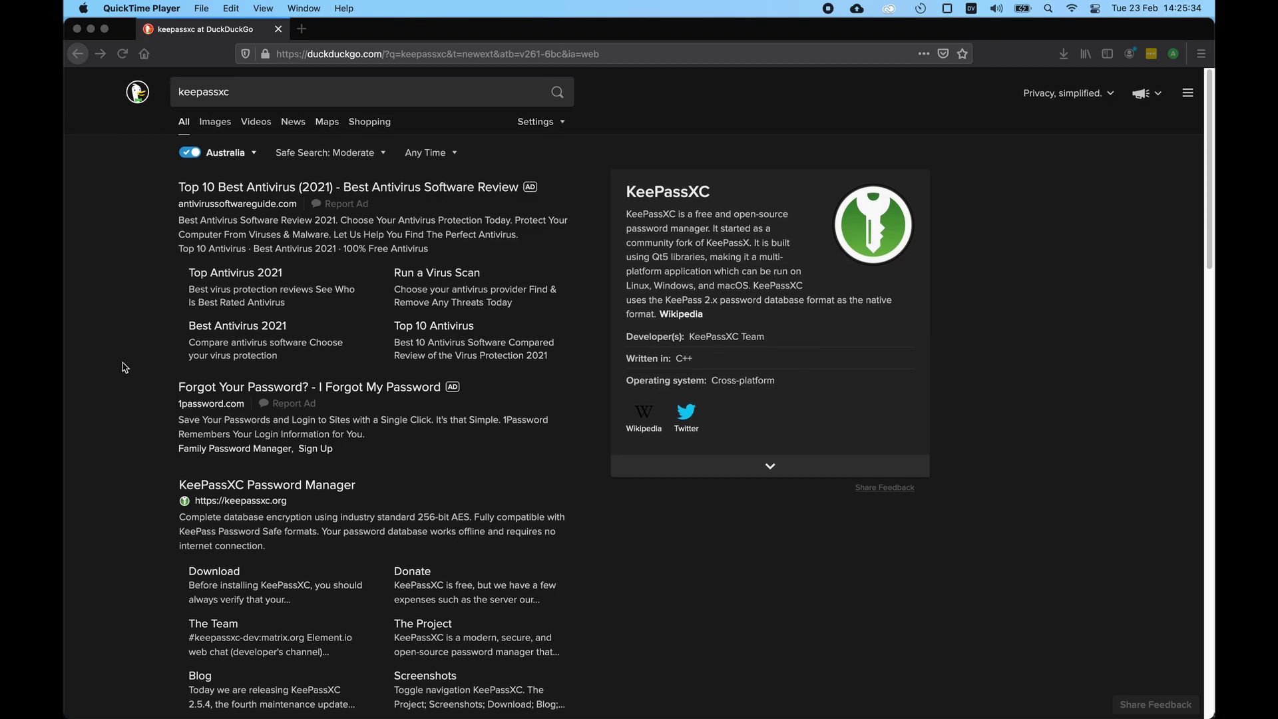
{"action": "scroll", "coordinate": [125, 367], "scroll_direction": "down", "scroll_amount": 2}
Step: Go from the search results to keepassxc.org and its Mac download page
{"action": "left_click", "coordinate": [207, 424]}
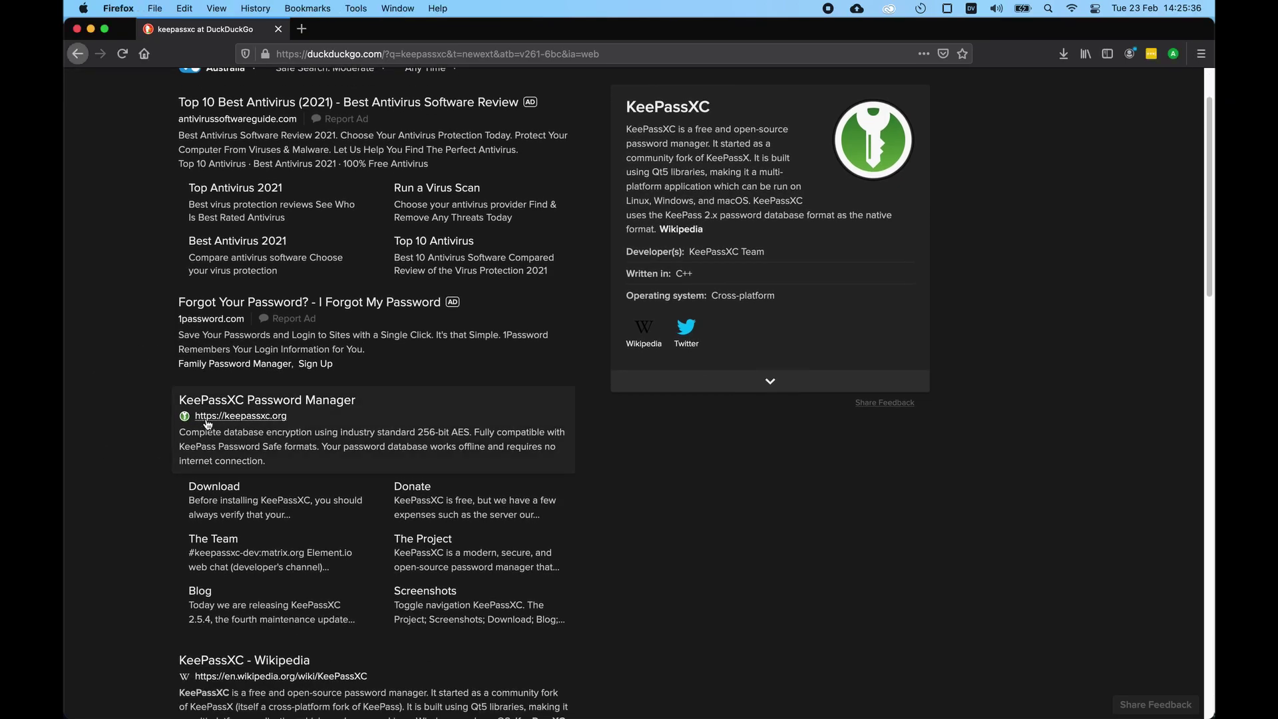
{"action": "left_click", "coordinate": [316, 404]}
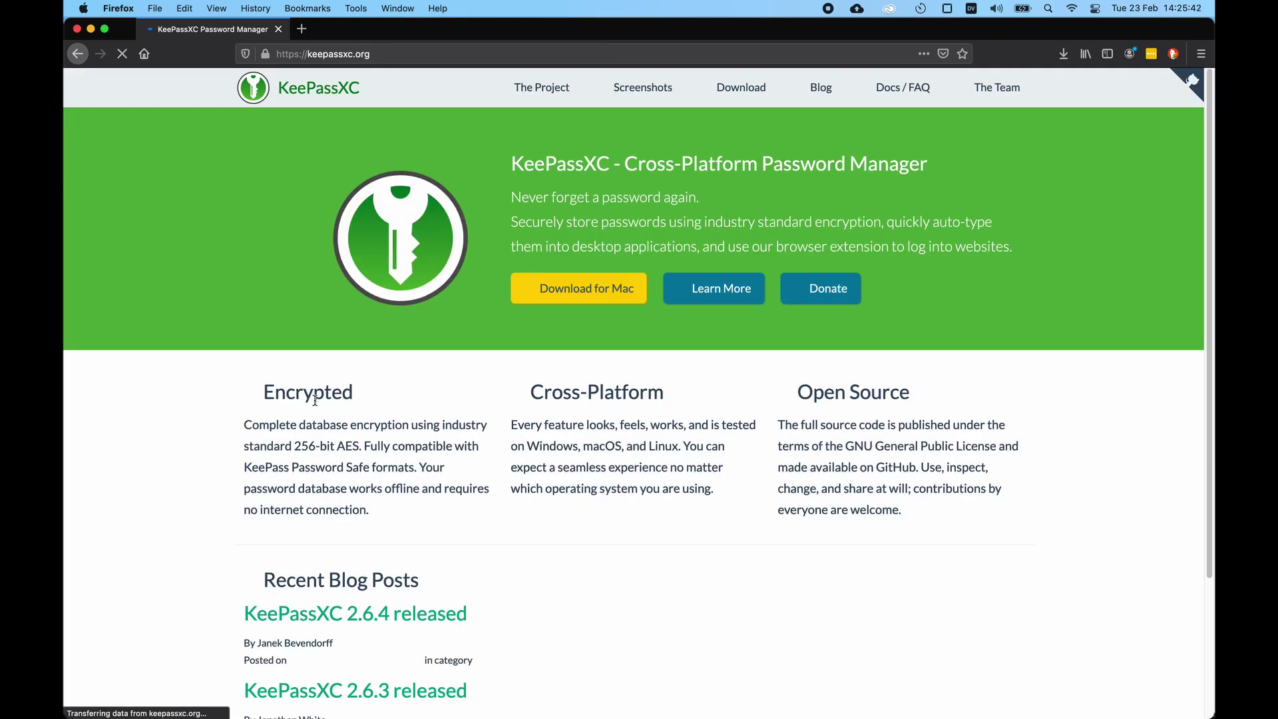
{"action": "left_click", "coordinate": [598, 292]}
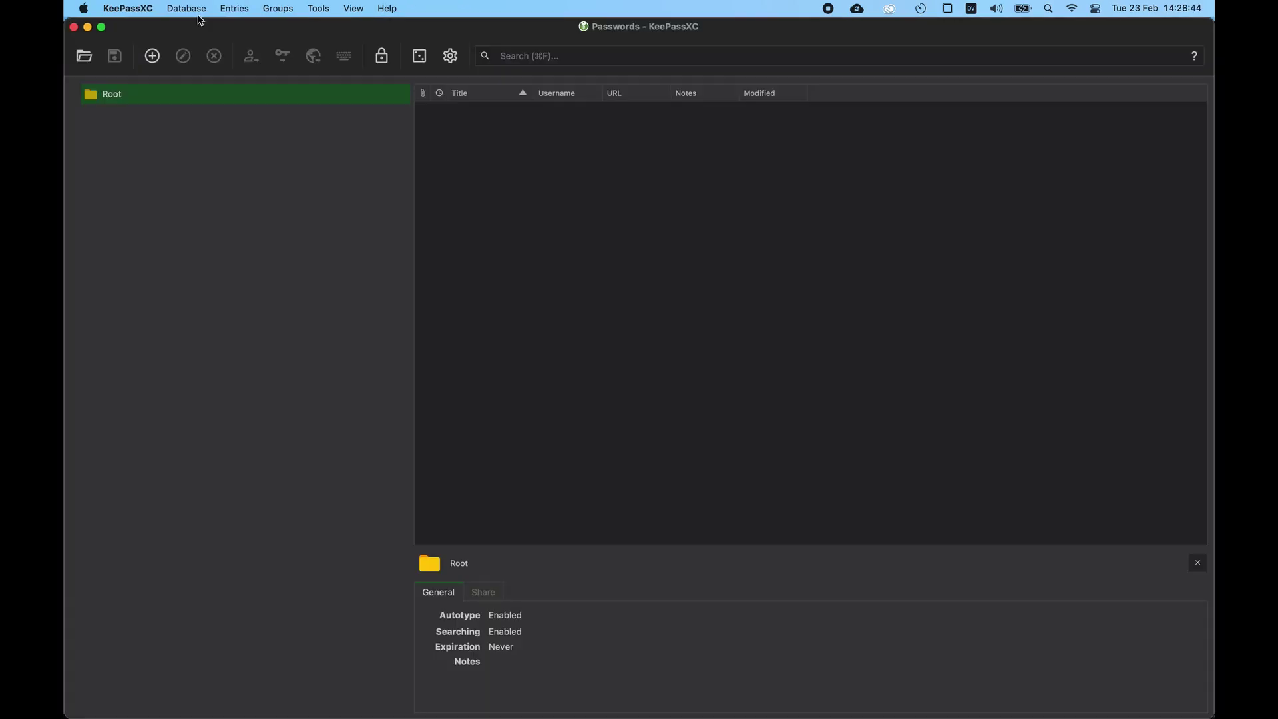
{"action": "left_click", "coordinate": [186, 8]}
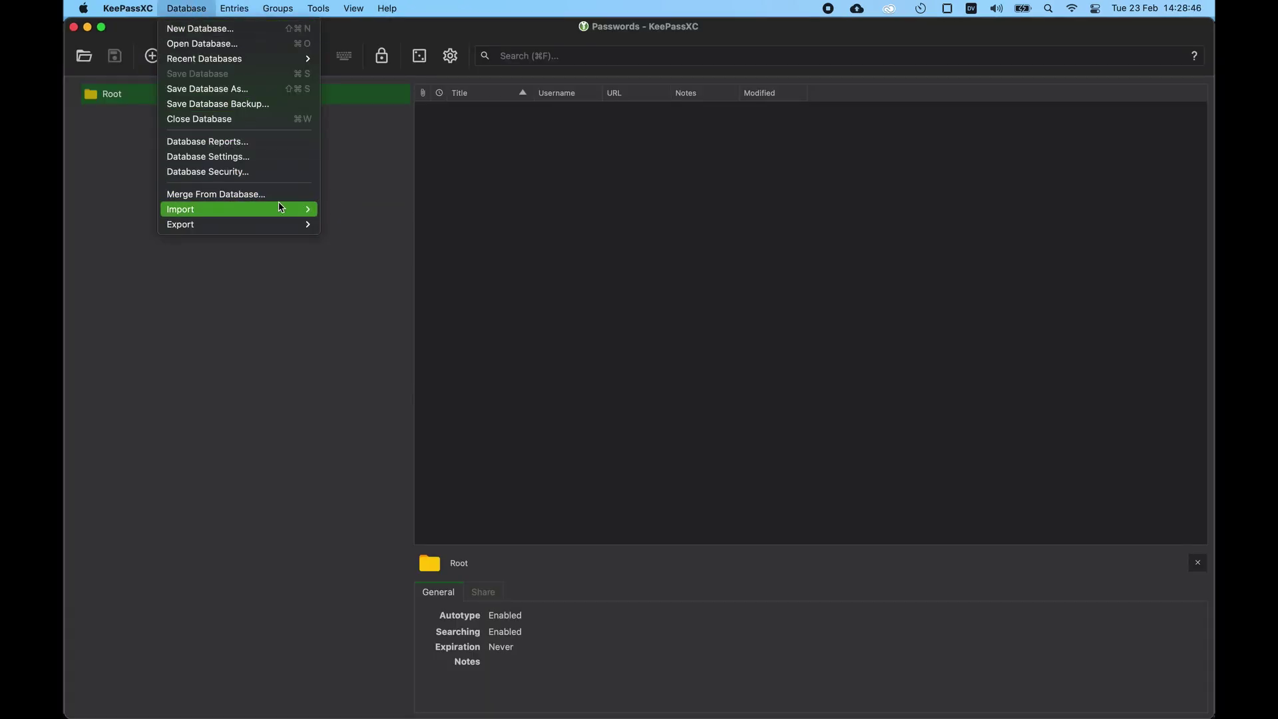
{"action": "mouse_move", "coordinate": [293, 209]}
{"action": "left_click", "coordinate": [355, 211]}
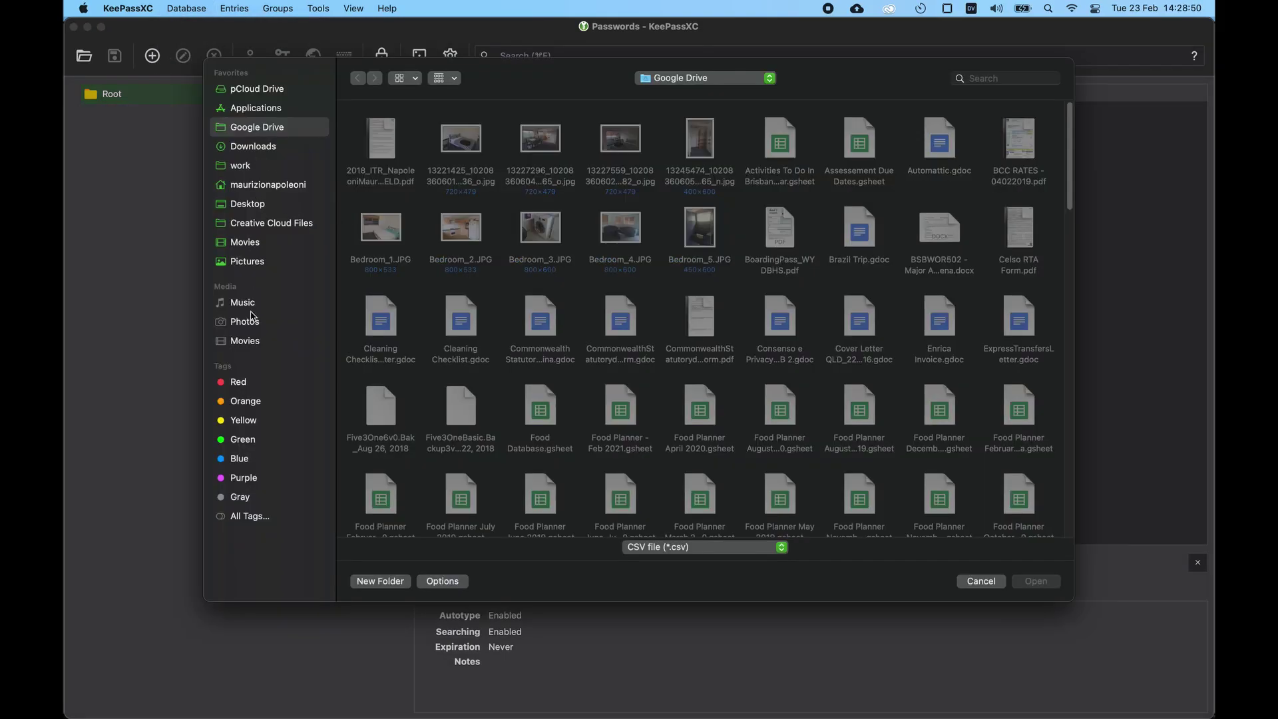
{"action": "left_click", "coordinate": [251, 147]}
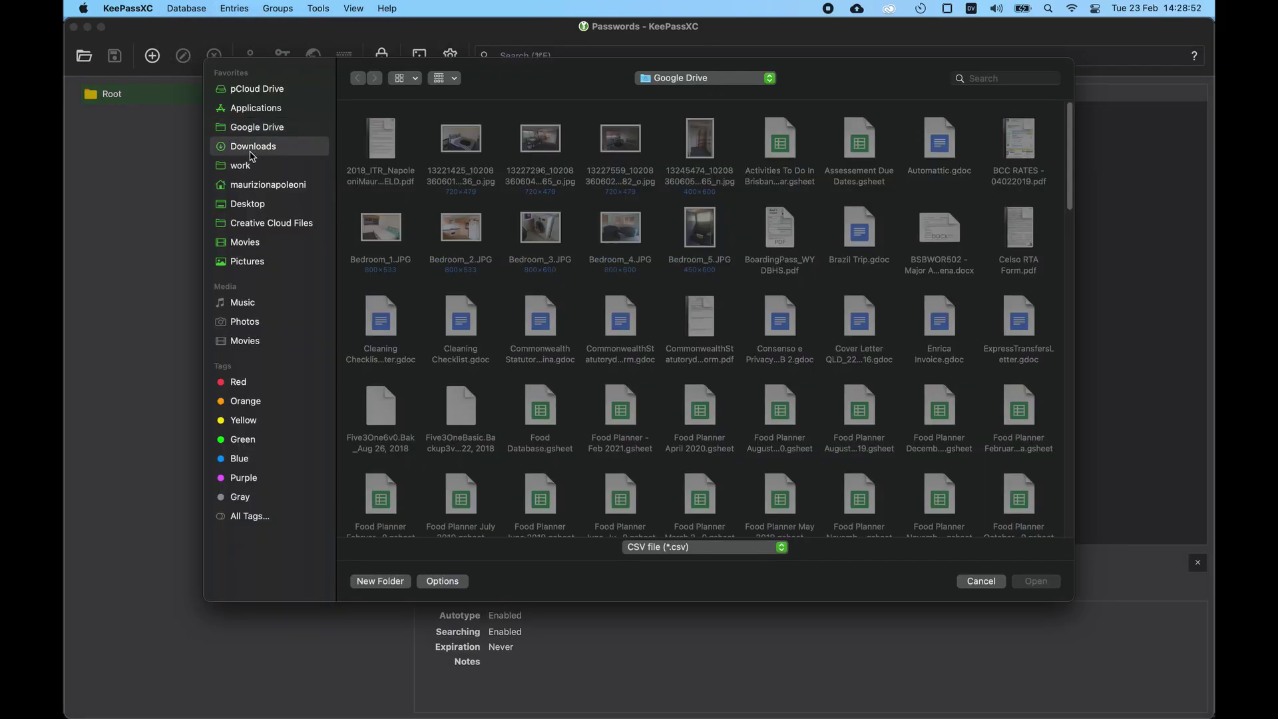
{"action": "double_click", "coordinate": [382, 133]}
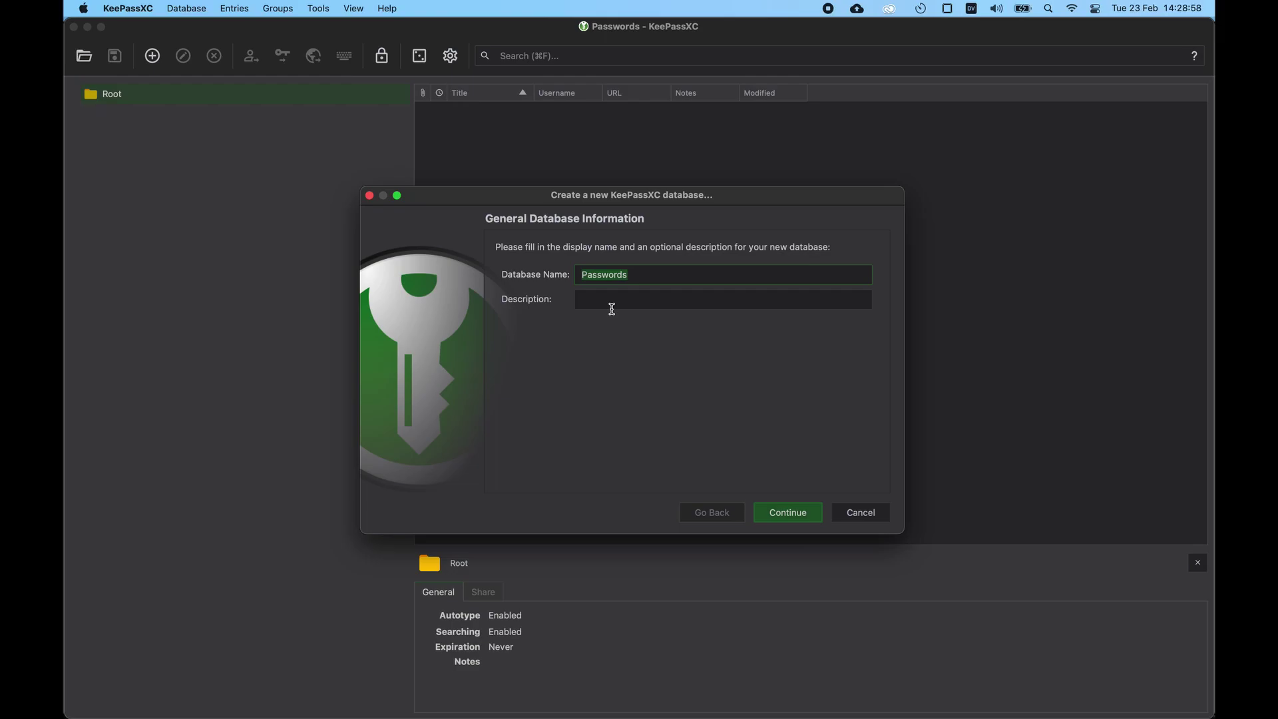
{"action": "left_click", "coordinate": [644, 280]}
{"action": "left_click", "coordinate": [798, 520]}
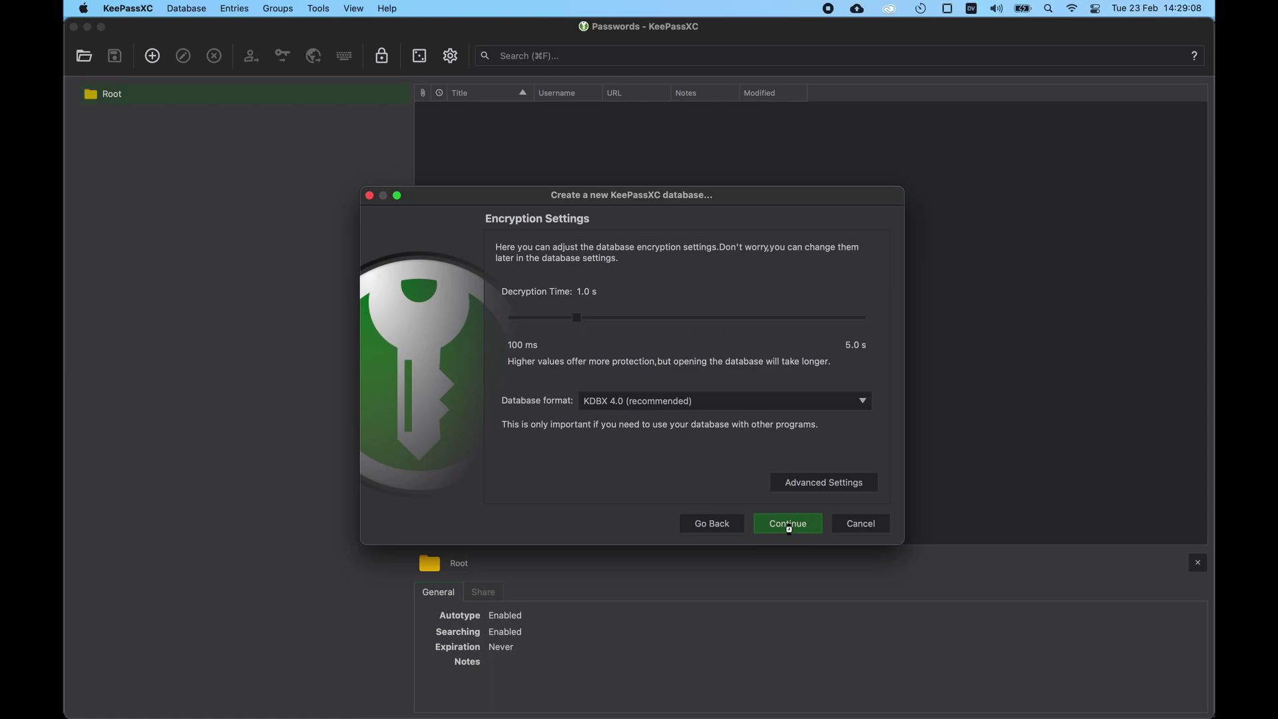
{"action": "left_click", "coordinate": [788, 526]}
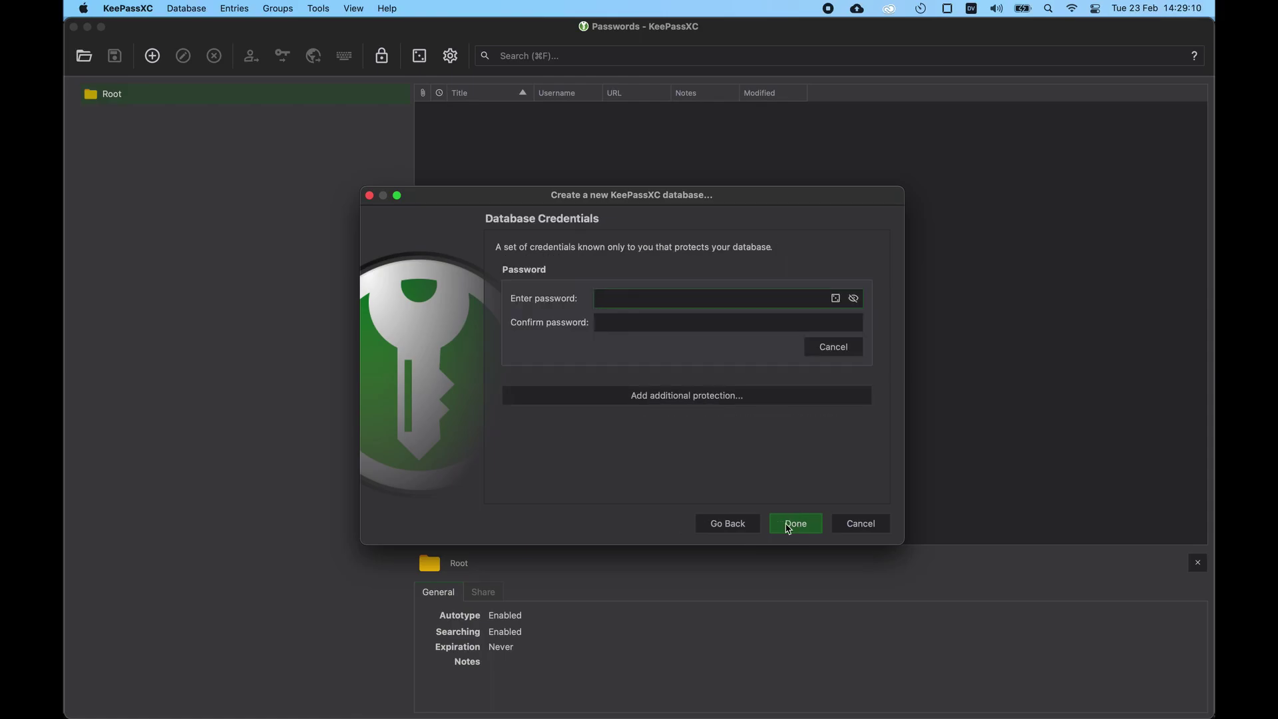
{"action": "left_click", "coordinate": [858, 525]}
Step: Import 2dD0X5tJ.csv as a new database named Passwords with default encryption
{"action": "left_click", "coordinate": [128, 8]}
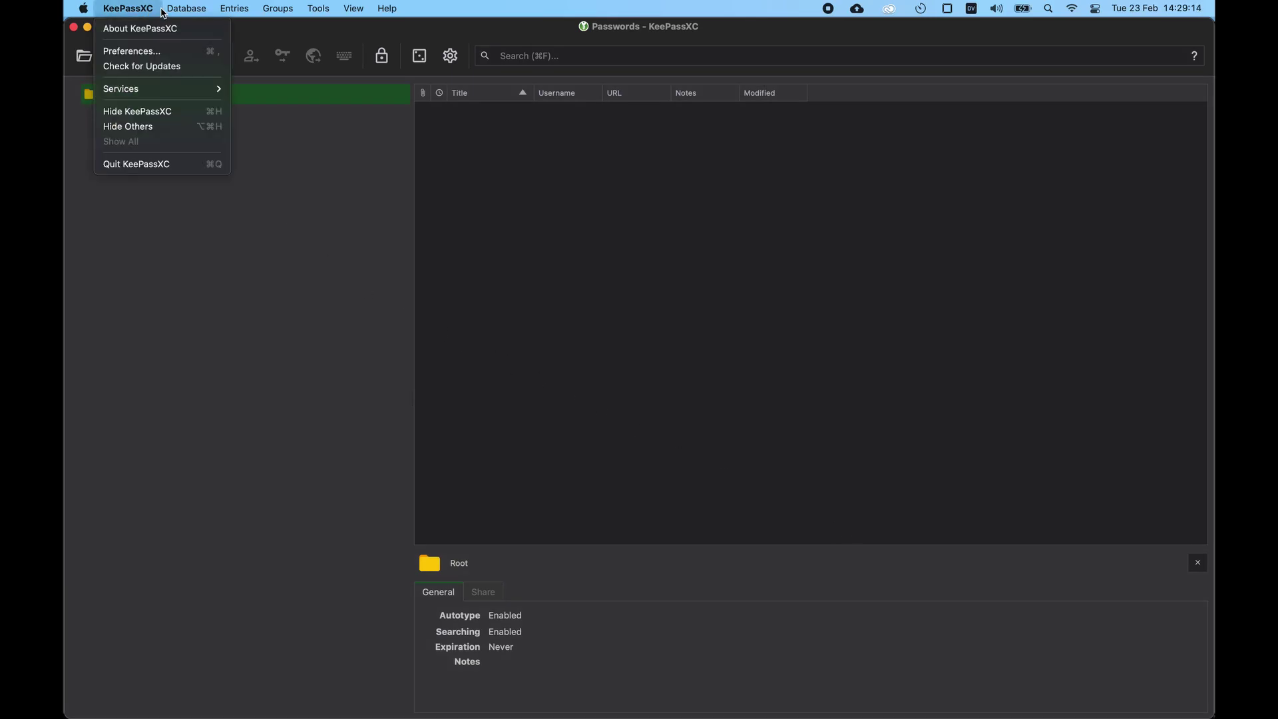
{"action": "mouse_move", "coordinate": [242, 209]}
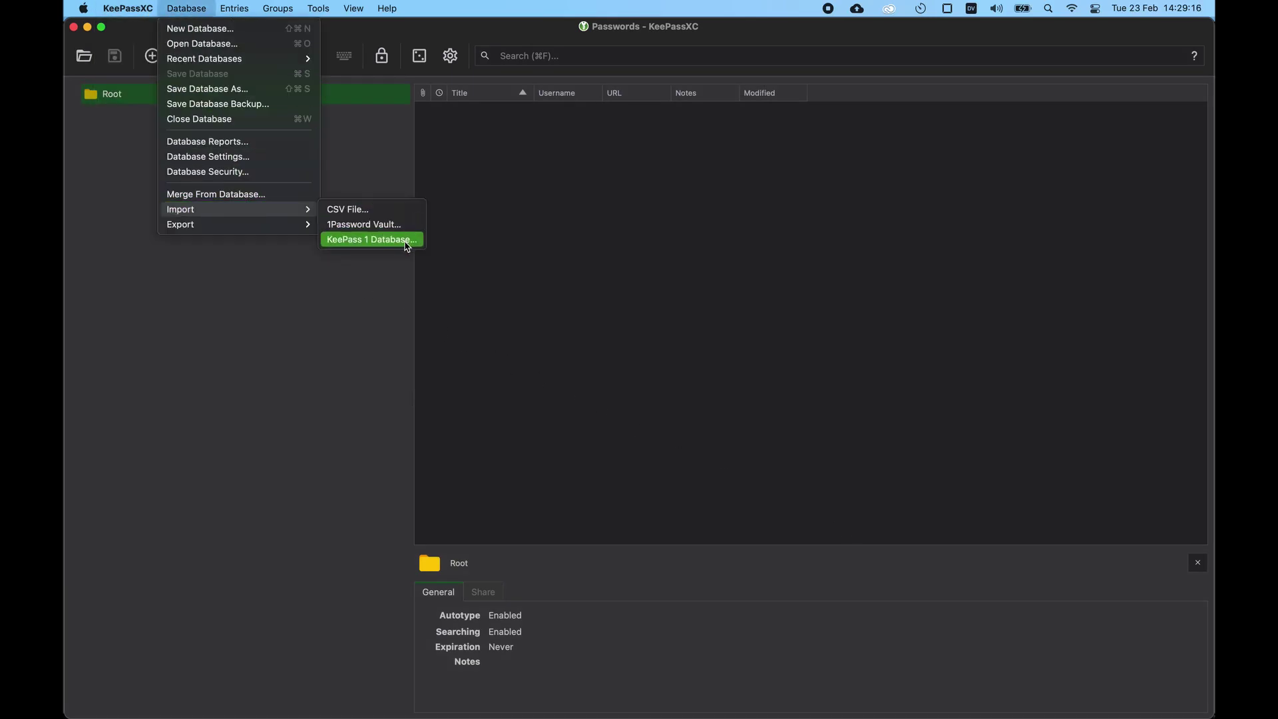
{"action": "left_click", "coordinate": [410, 209]}
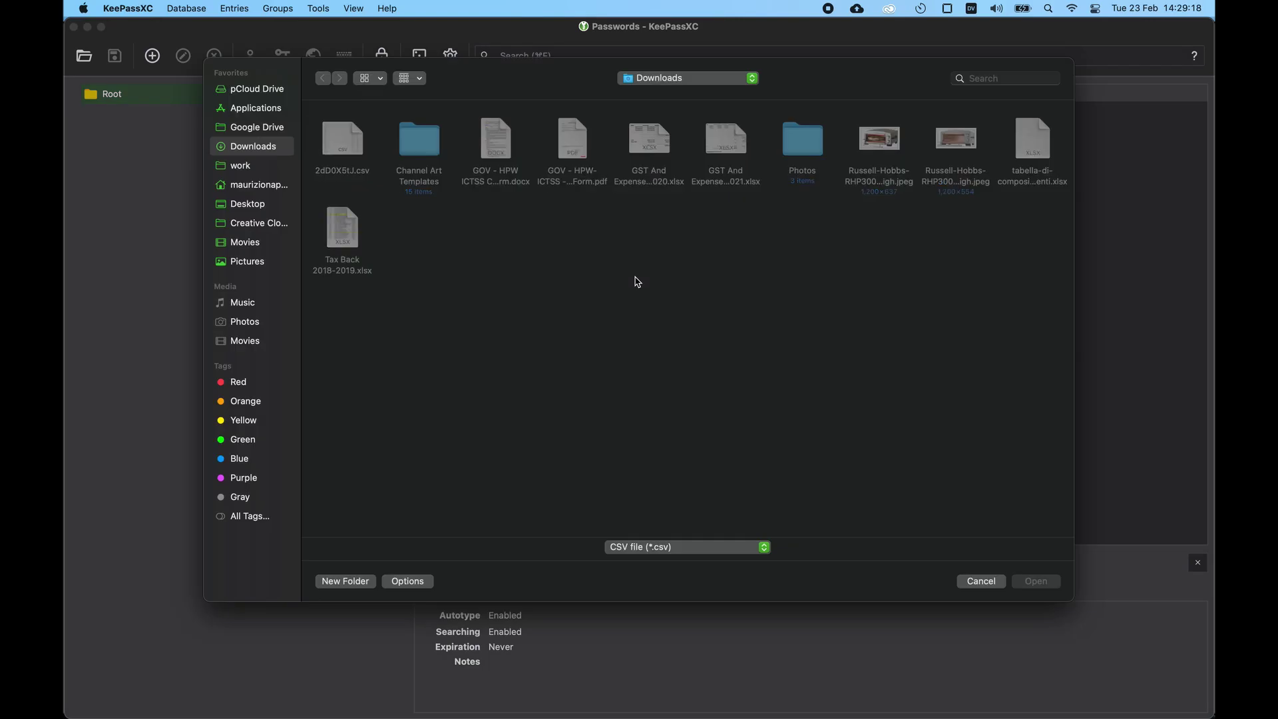
{"action": "double_click", "coordinate": [341, 148]}
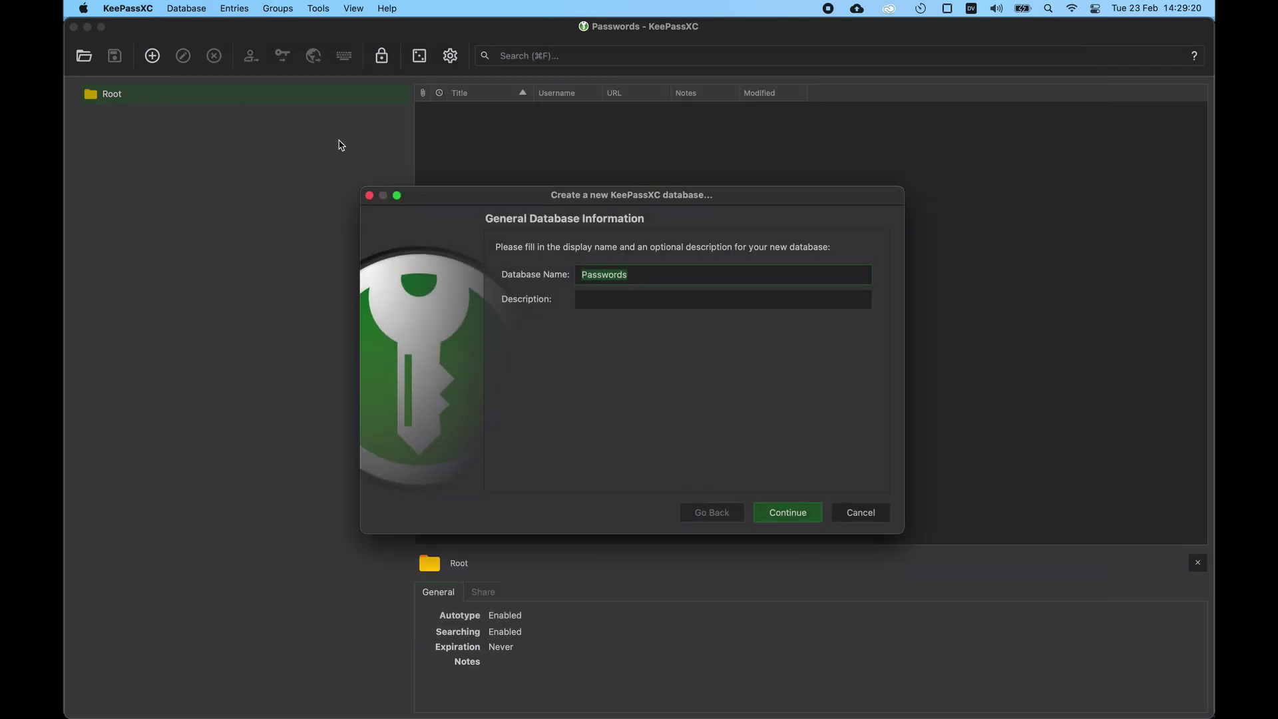
{"action": "left_click", "coordinate": [798, 513]}
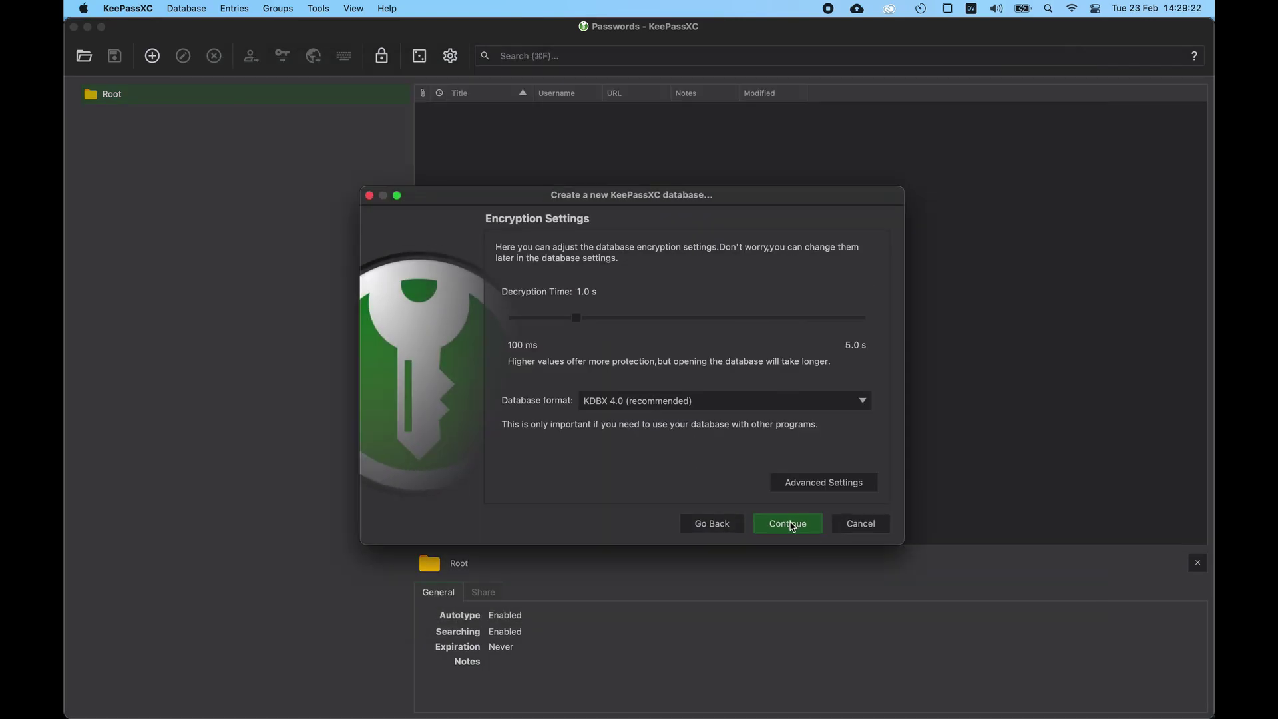
{"action": "left_click", "coordinate": [792, 525]}
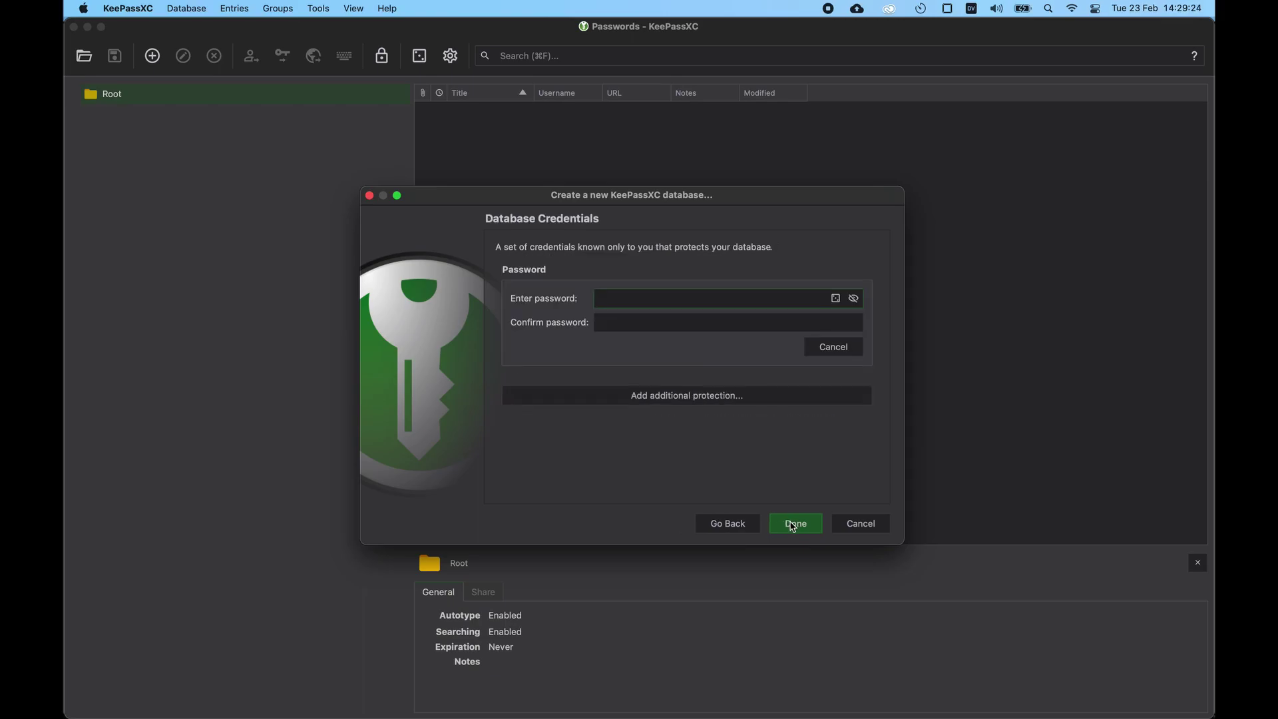
Step: Set and confirm the new database's master password, then finish creating it
{"action": "type", "text": "•••••••••"}
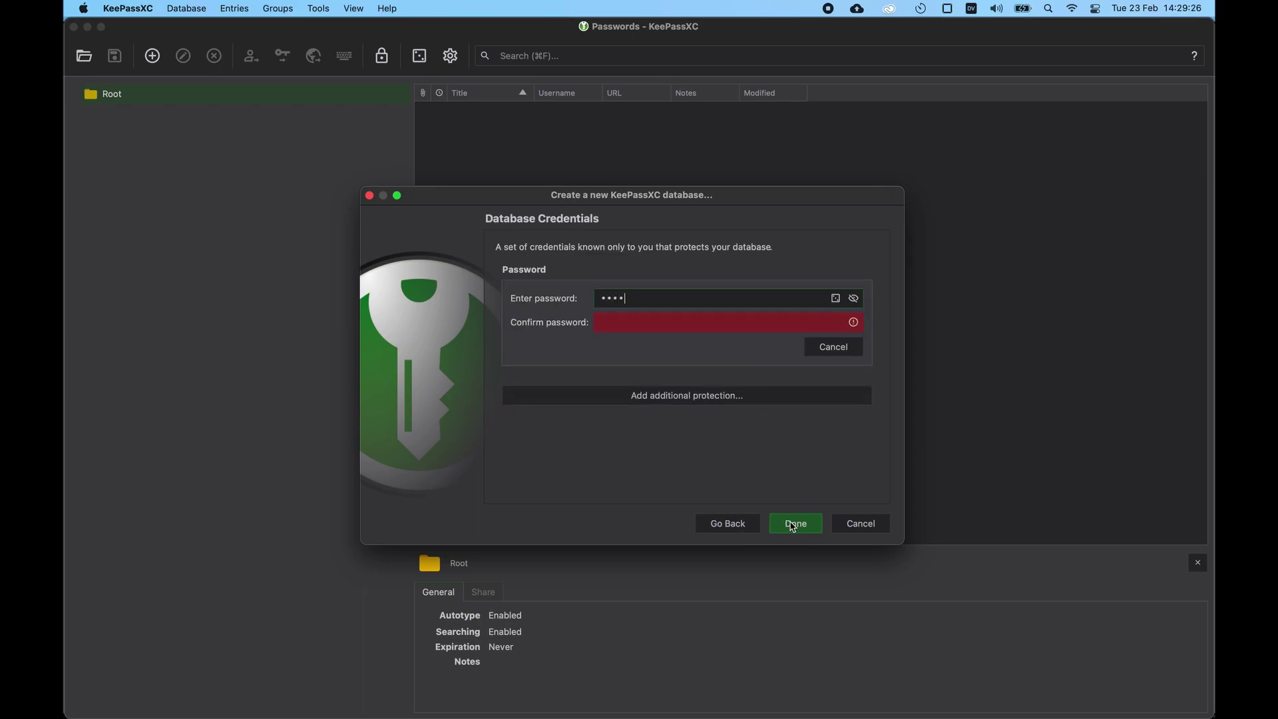
{"action": "type", "text": "••••••••••••"}
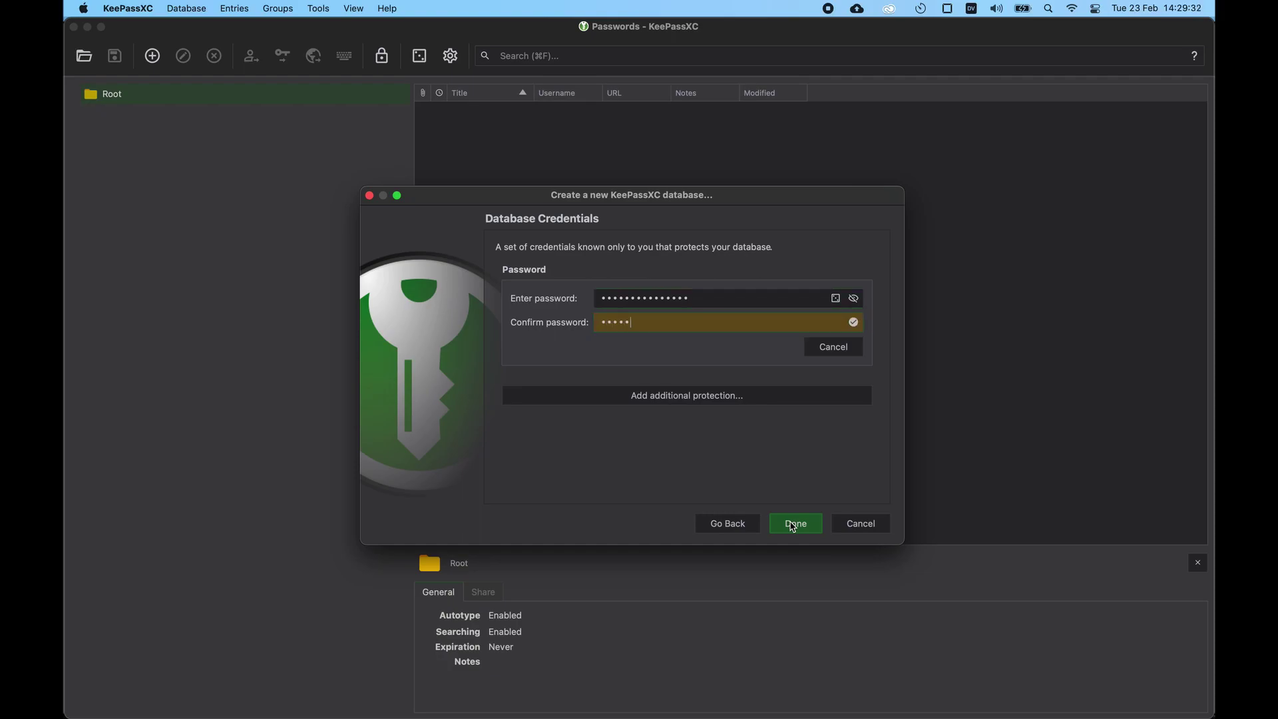
{"action": "type", "text": "•"}
{"action": "key", "text": "BackSpace"}
{"action": "type", "text": "••••••••"}
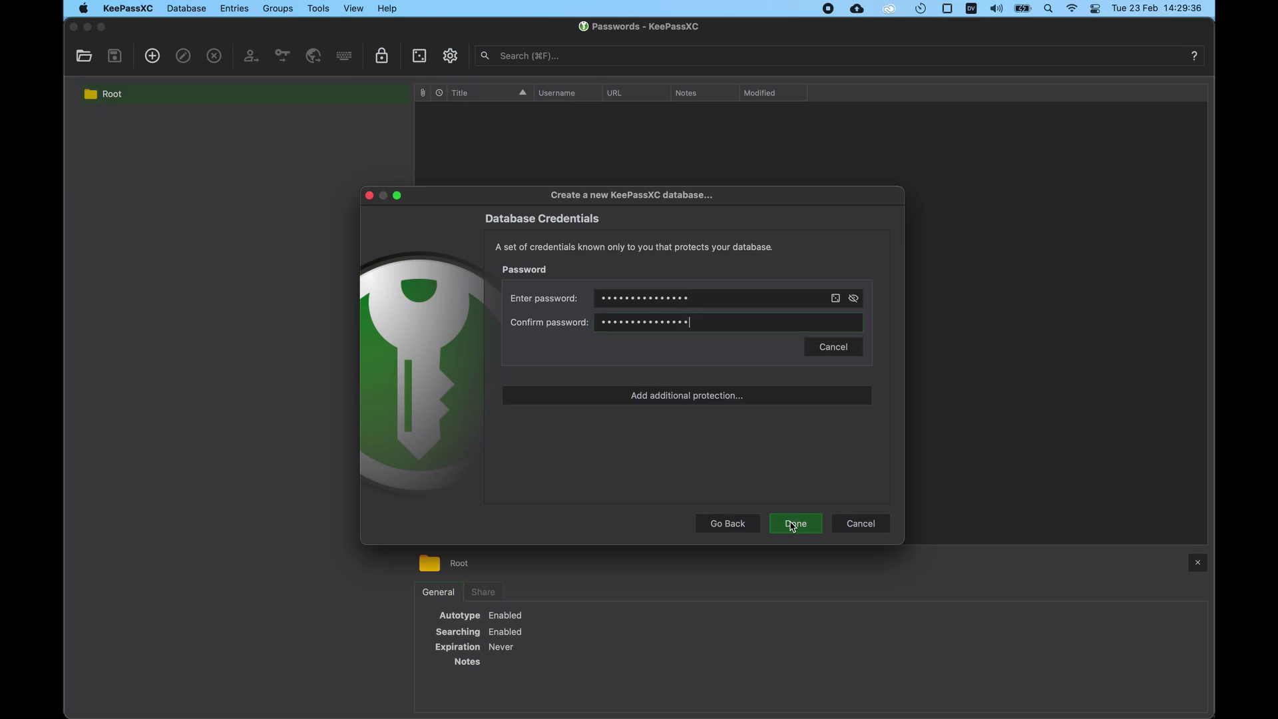
{"action": "left_click", "coordinate": [813, 527]}
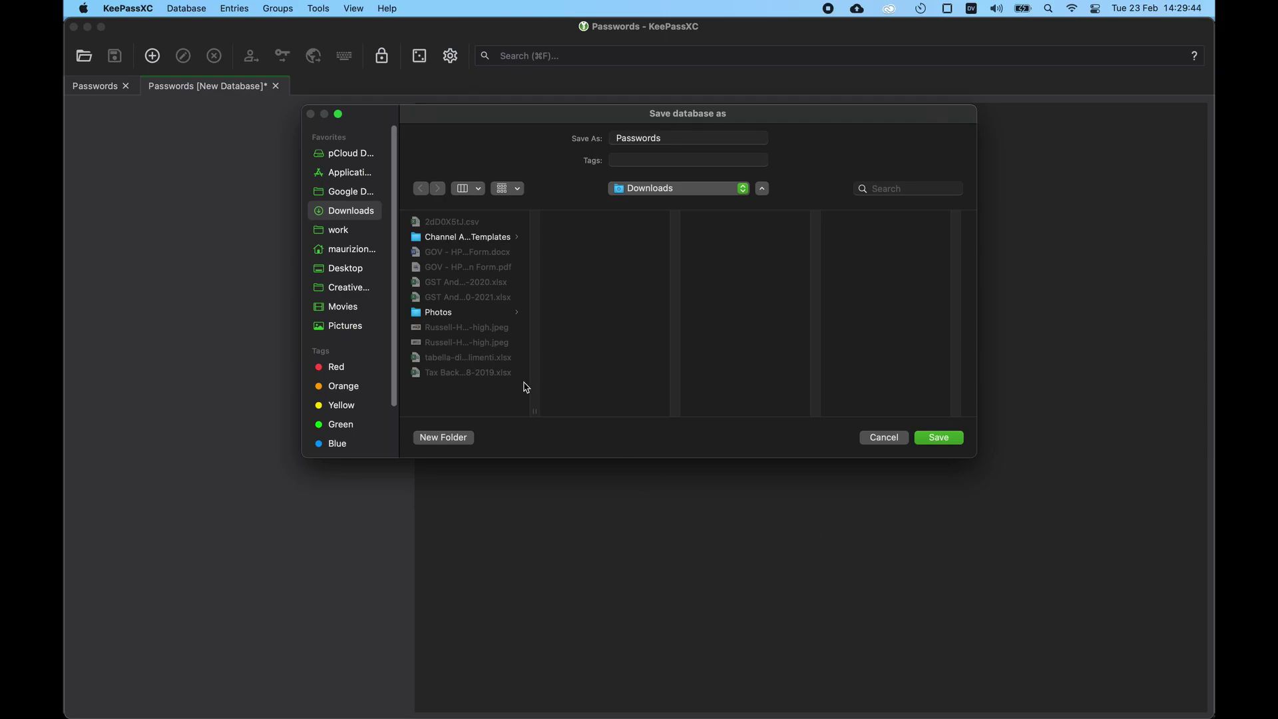
Step: Save the new database as 'test' in the Downloads folder
{"action": "left_click", "coordinate": [342, 192]}
{"action": "left_click", "coordinate": [349, 212]}
{"action": "double_click", "coordinate": [714, 137]}
{"action": "type", "text": "test"}
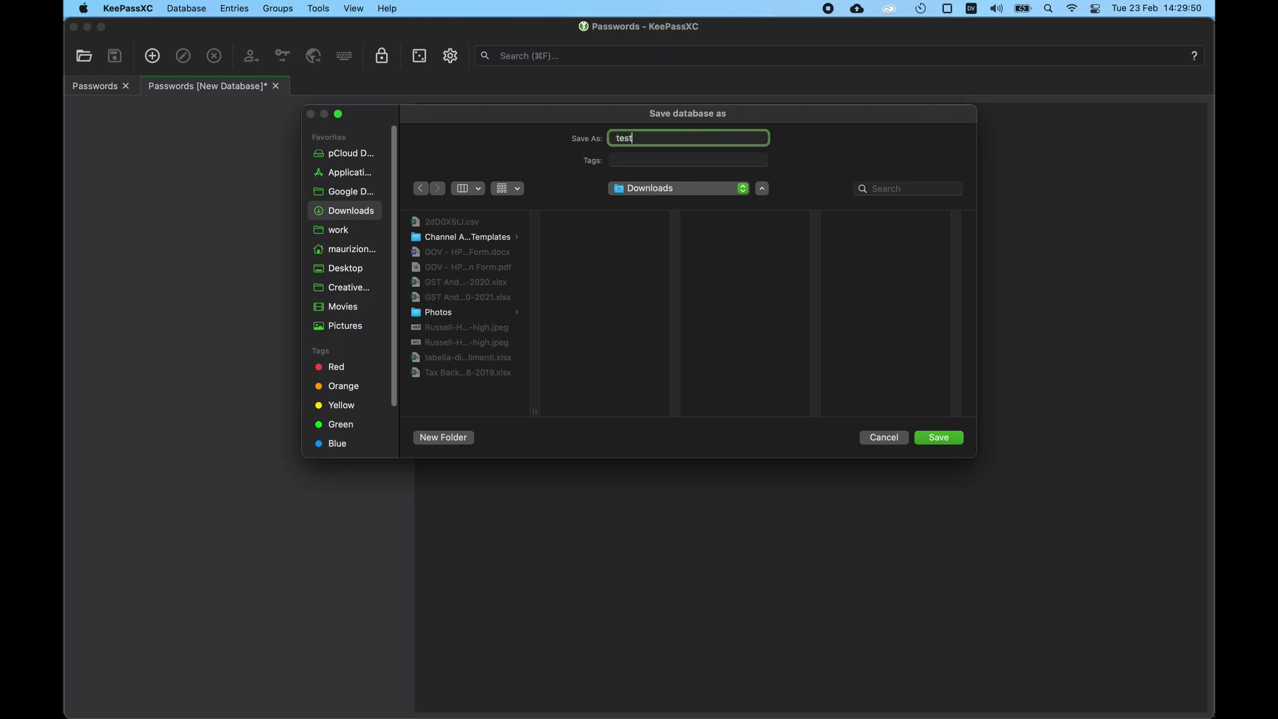
{"action": "key", "text": "Return"}
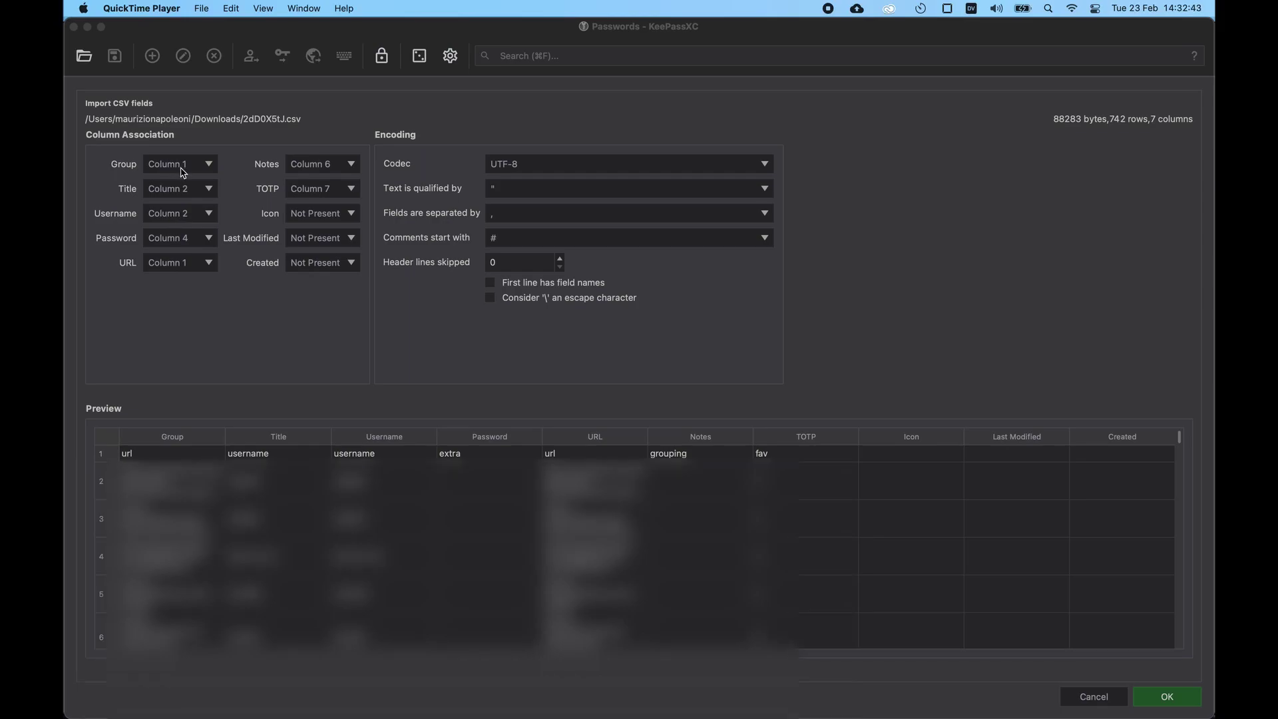
Step: Map Group to Column 6, Title to Column 5, and keep Username on Column 2
{"action": "left_click", "coordinate": [178, 165]}
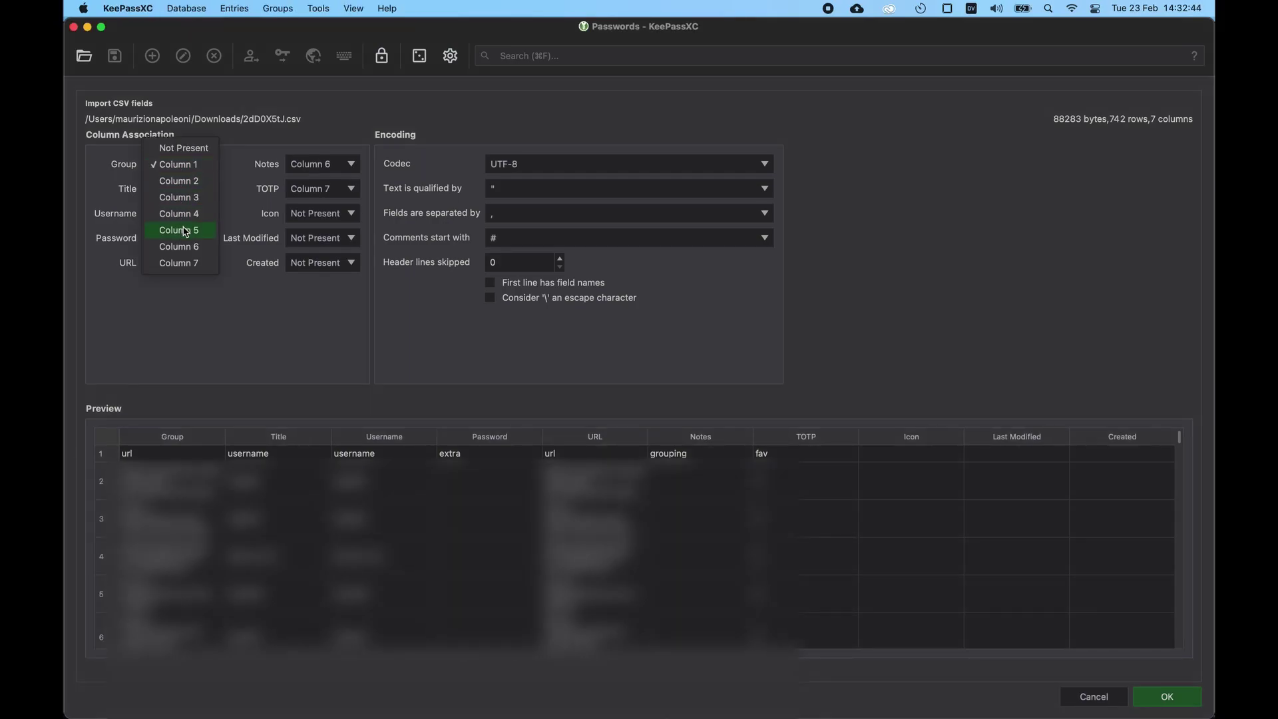
{"action": "left_click", "coordinate": [181, 247]}
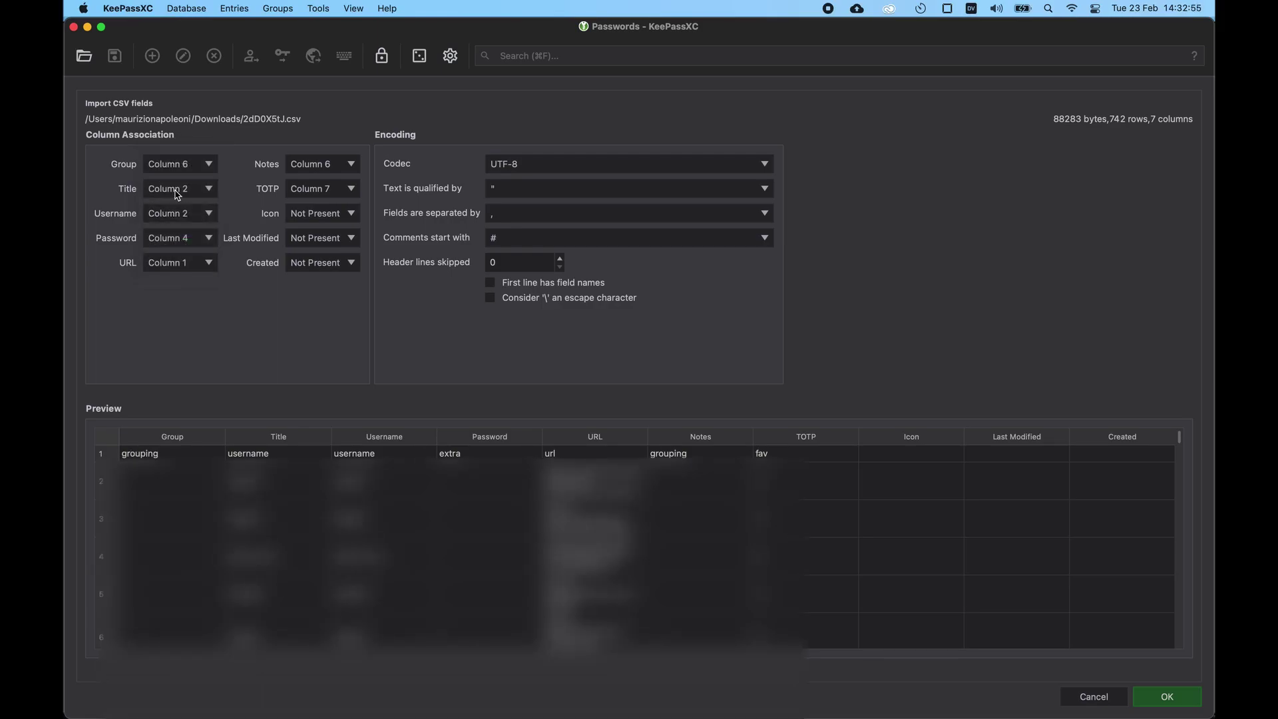
{"action": "left_click", "coordinate": [178, 193]}
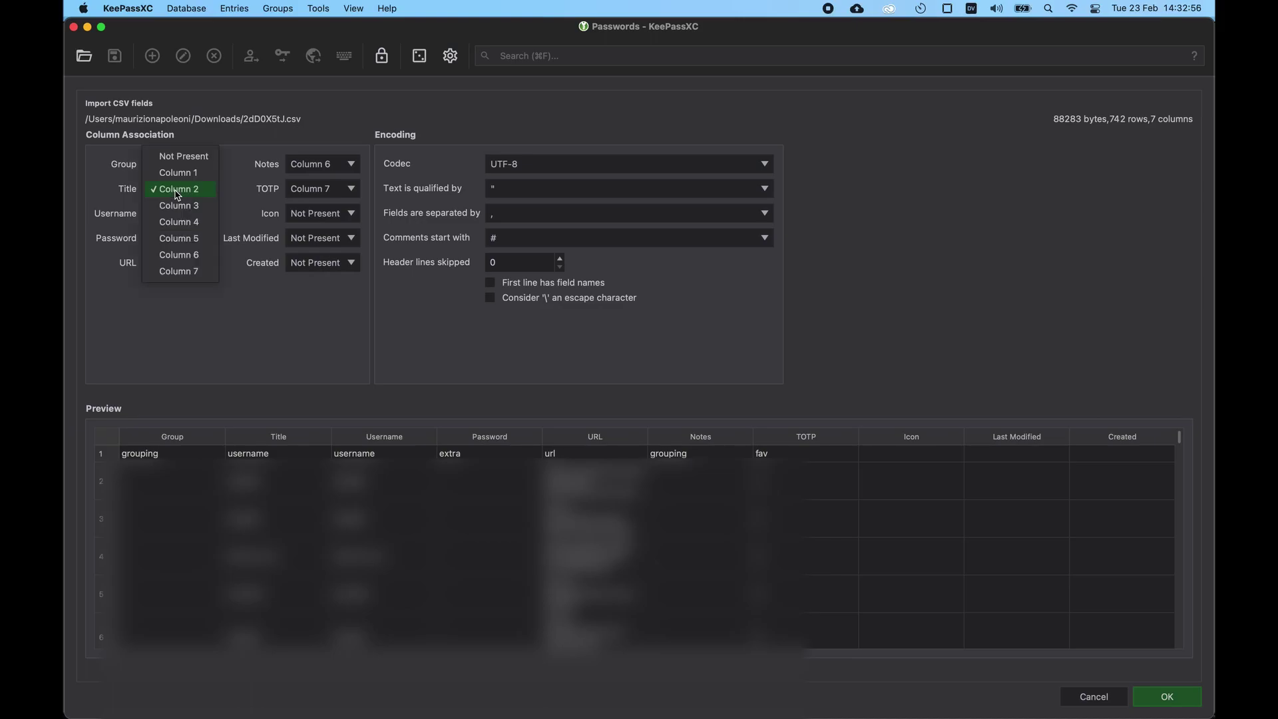
{"action": "left_click", "coordinate": [177, 243]}
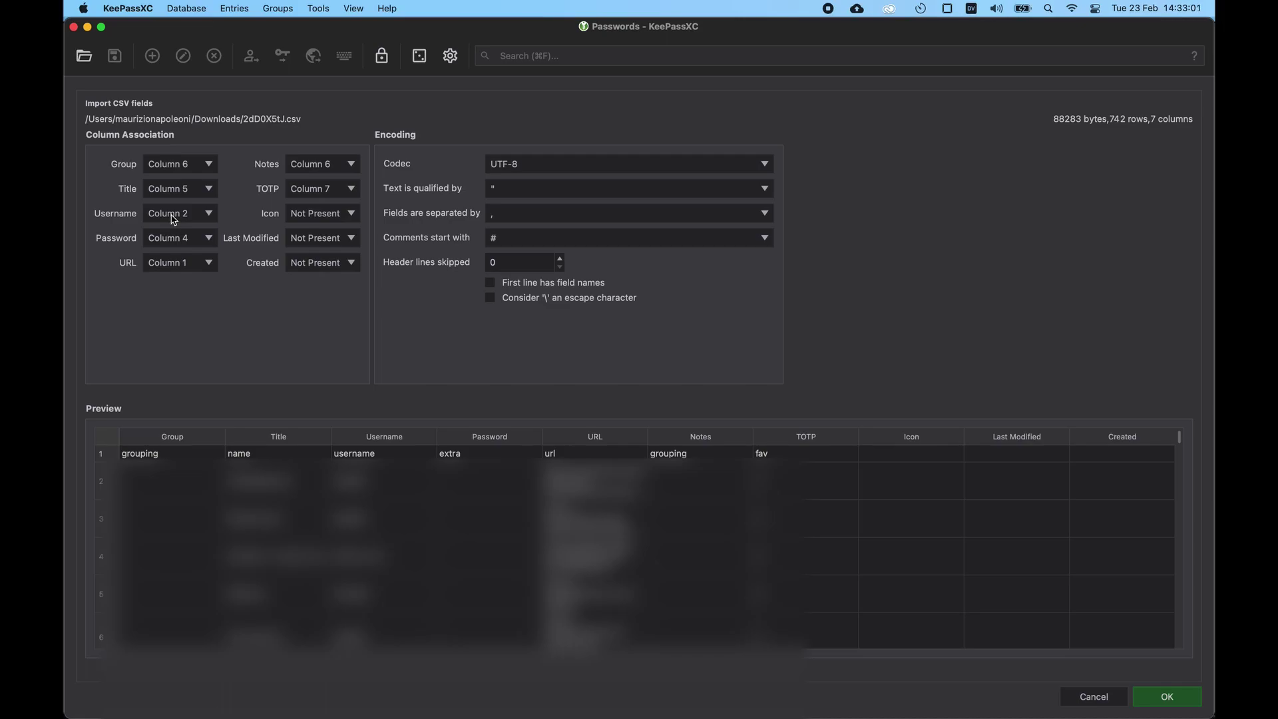
{"action": "left_click", "coordinate": [172, 220]}
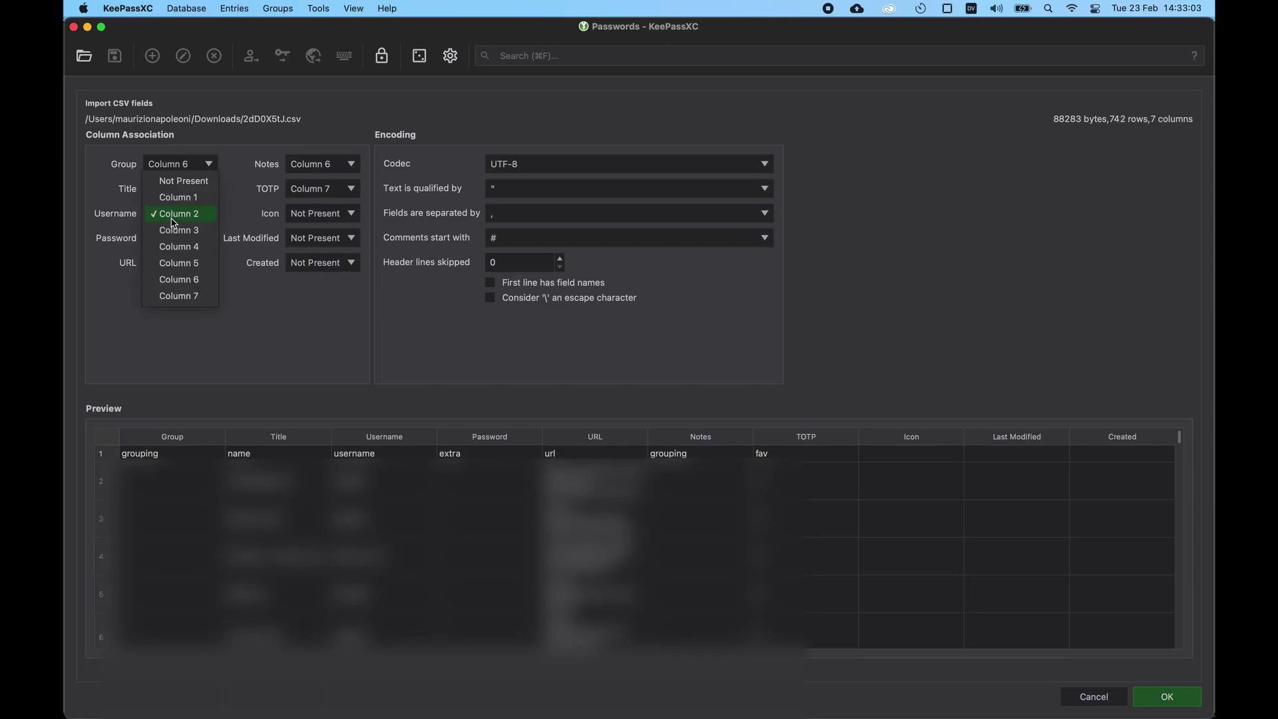
{"action": "left_click", "coordinate": [173, 214]}
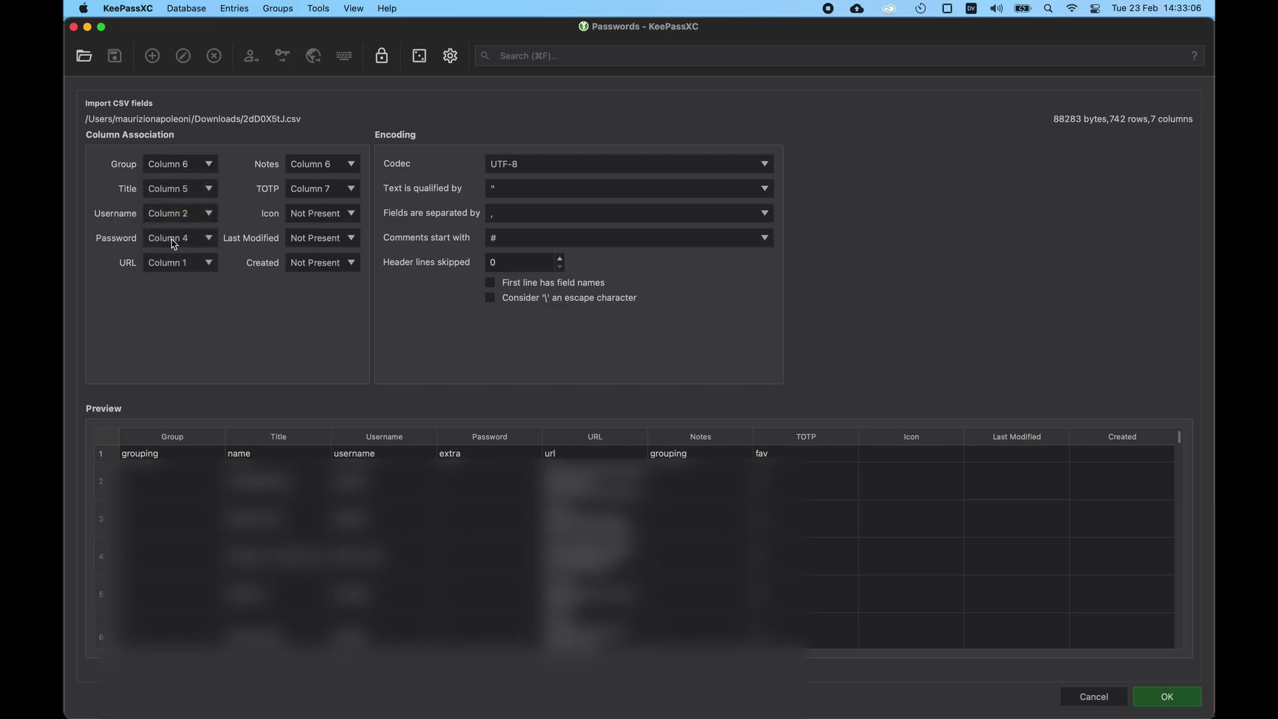
Step: Map Password to Column 3, Notes to Column 4, and set TOTP to Not Present
{"action": "left_click", "coordinate": [172, 241]}
{"action": "left_click", "coordinate": [175, 222]}
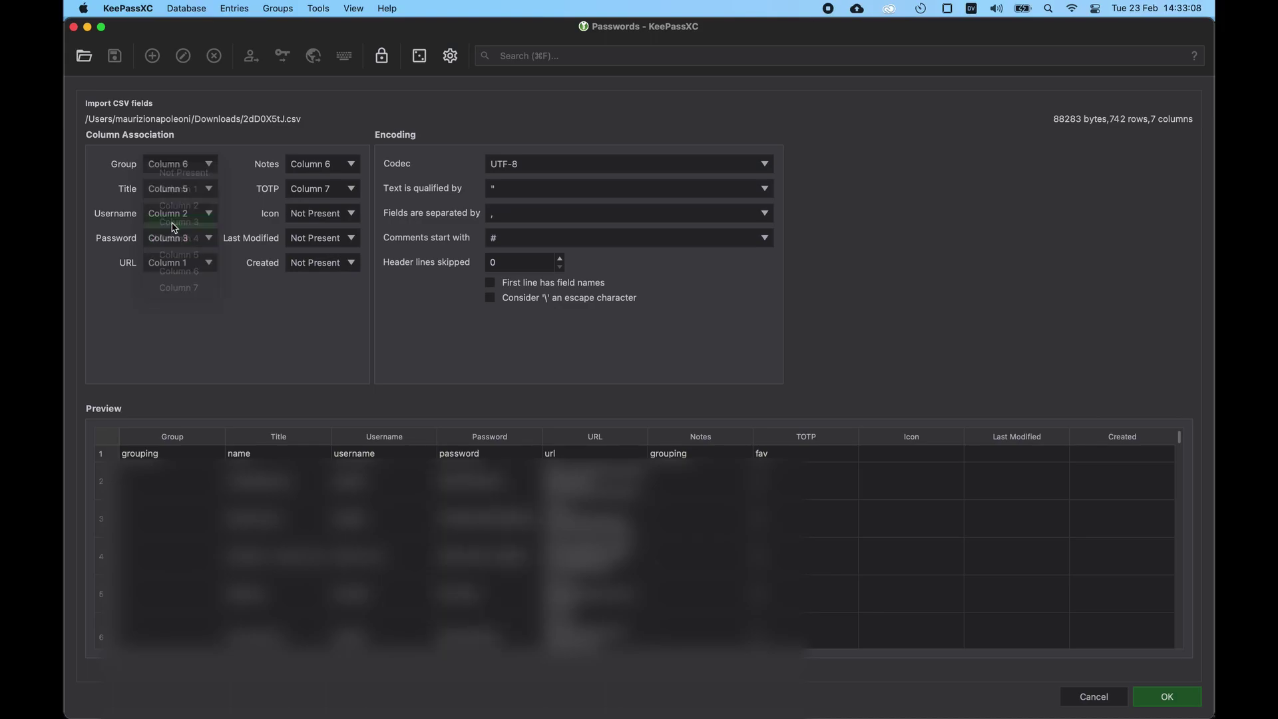
{"action": "left_click", "coordinate": [314, 166]}
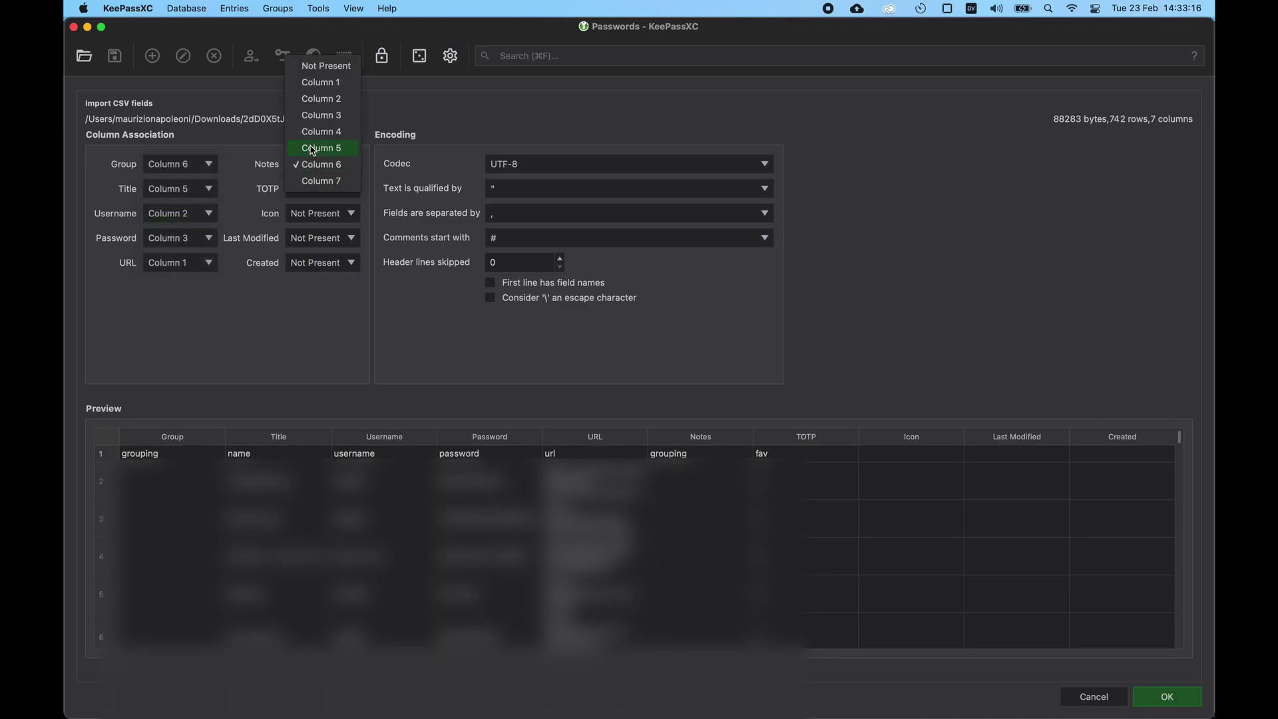
{"action": "left_click", "coordinate": [315, 132]}
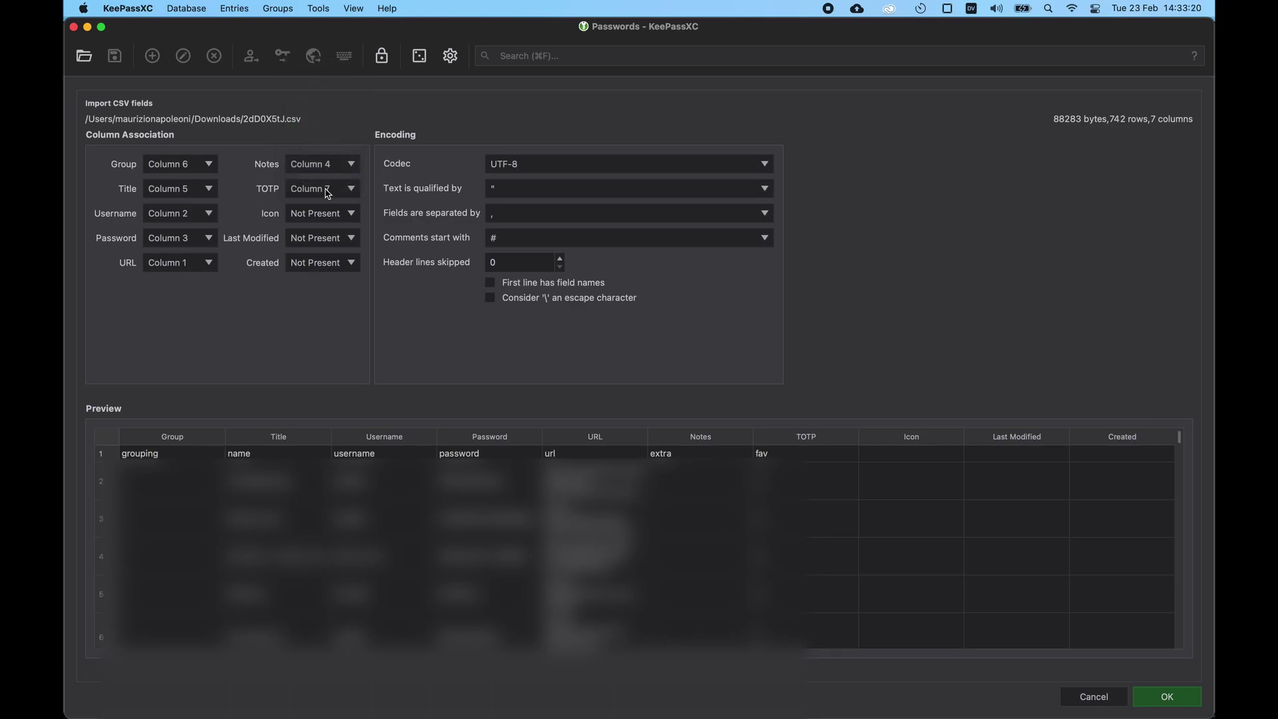
{"action": "left_click", "coordinate": [326, 191]}
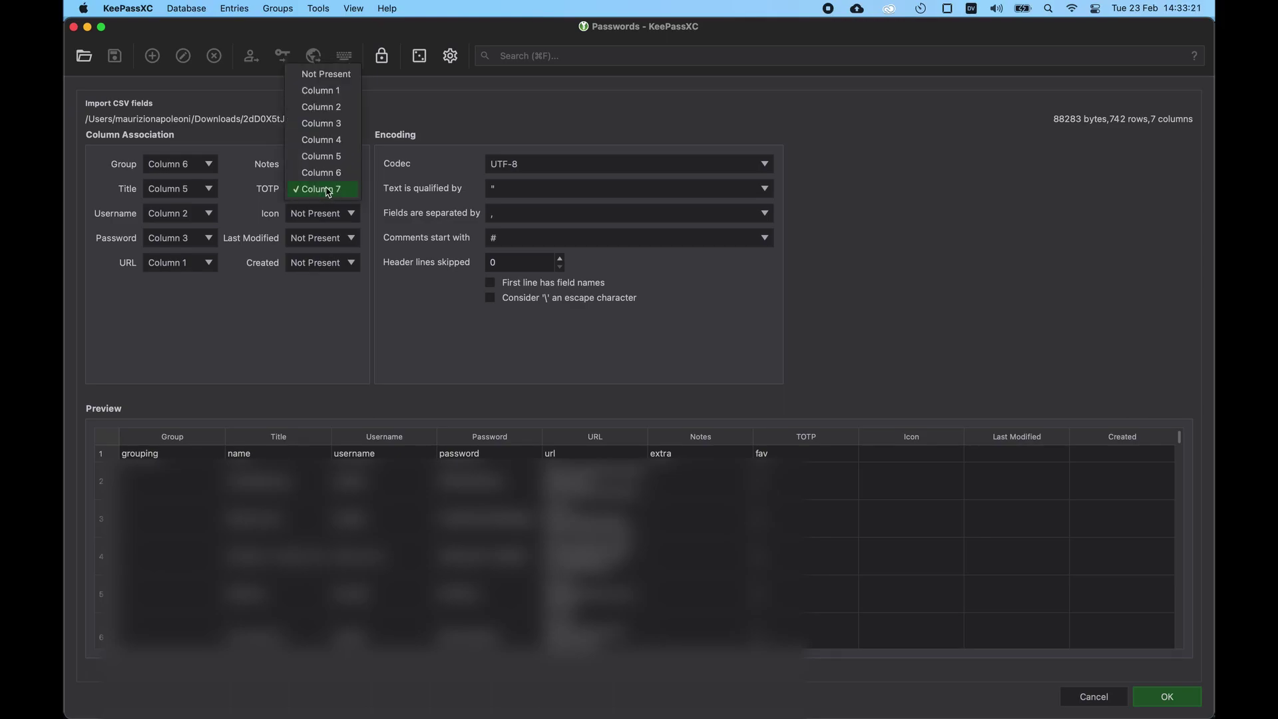
{"action": "left_click", "coordinate": [326, 75]}
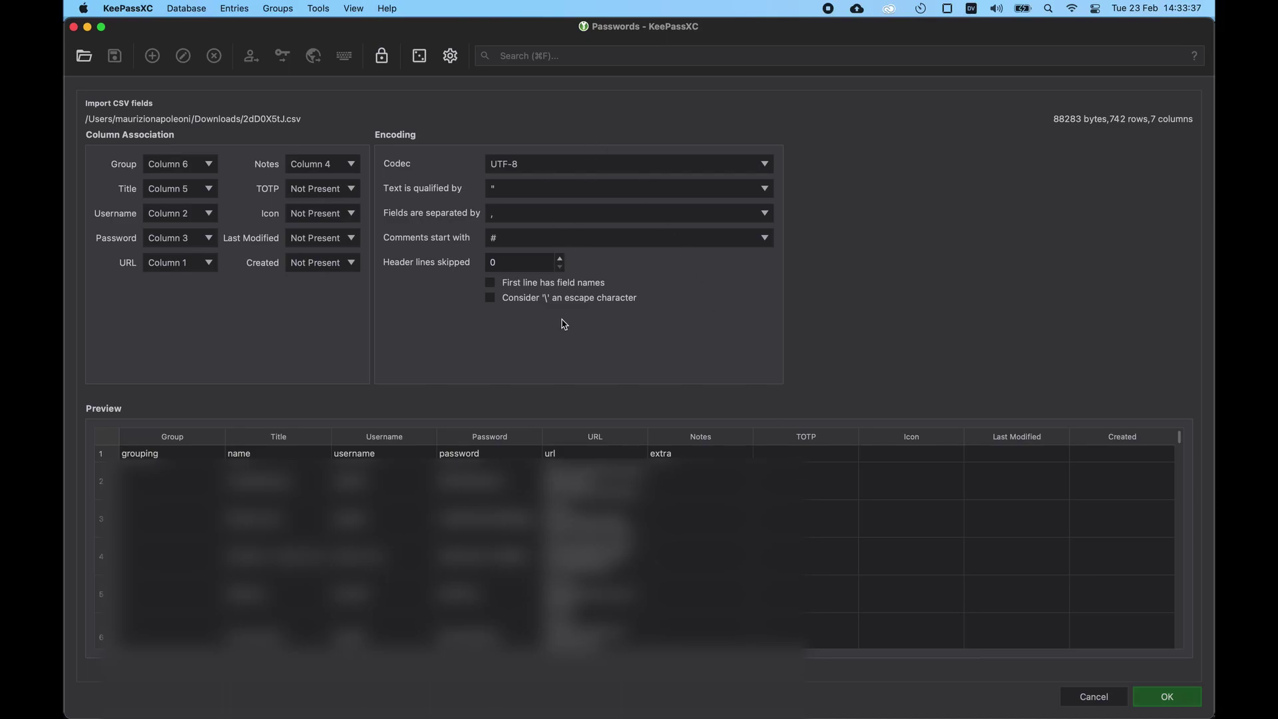
Step: Finish the import, review the Secure Notes, Travel, Email and (nessuno) groups, then open Settings
{"action": "left_click", "coordinate": [1182, 702]}
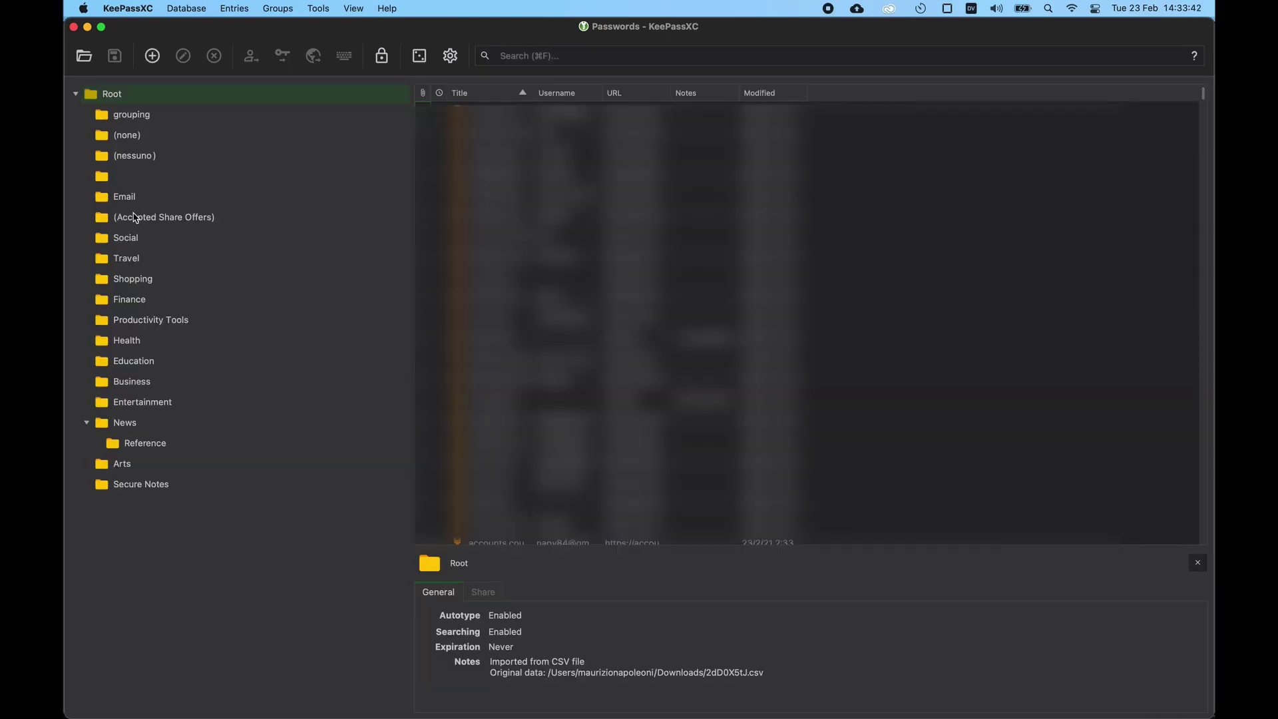
{"action": "left_click", "coordinate": [148, 486]}
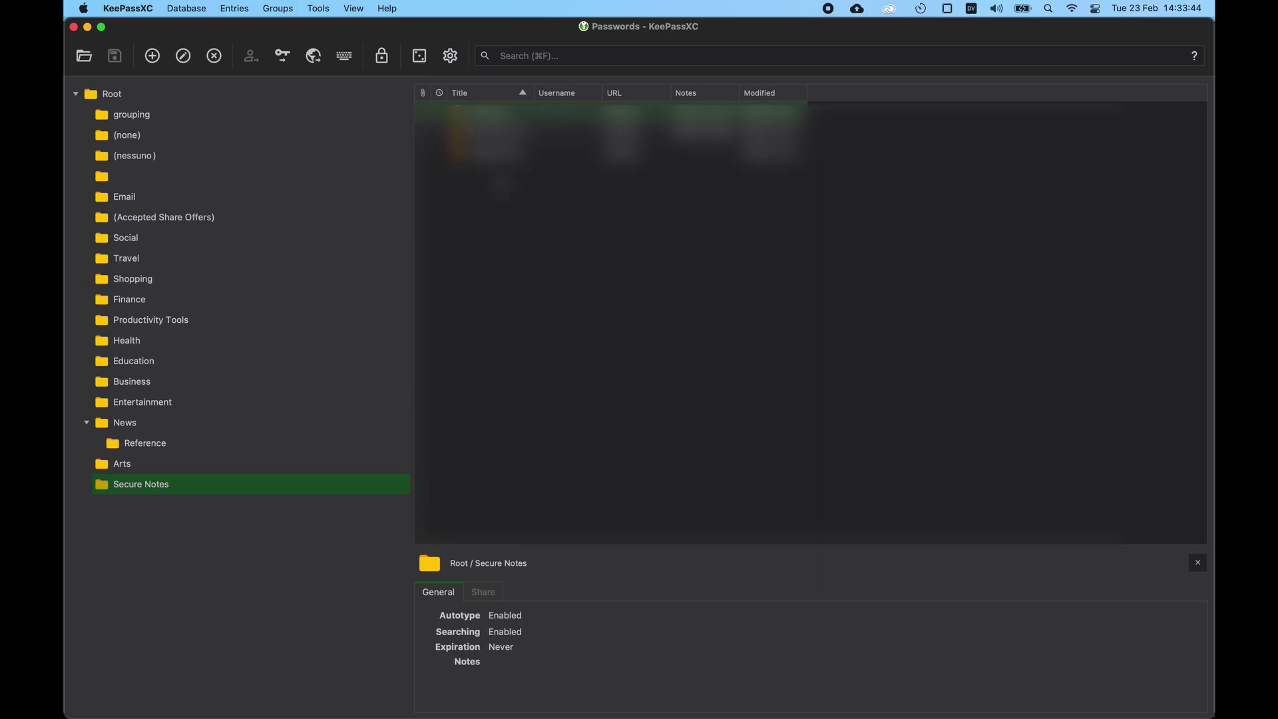
{"action": "left_click", "coordinate": [181, 261]}
{"action": "left_click", "coordinate": [186, 201]}
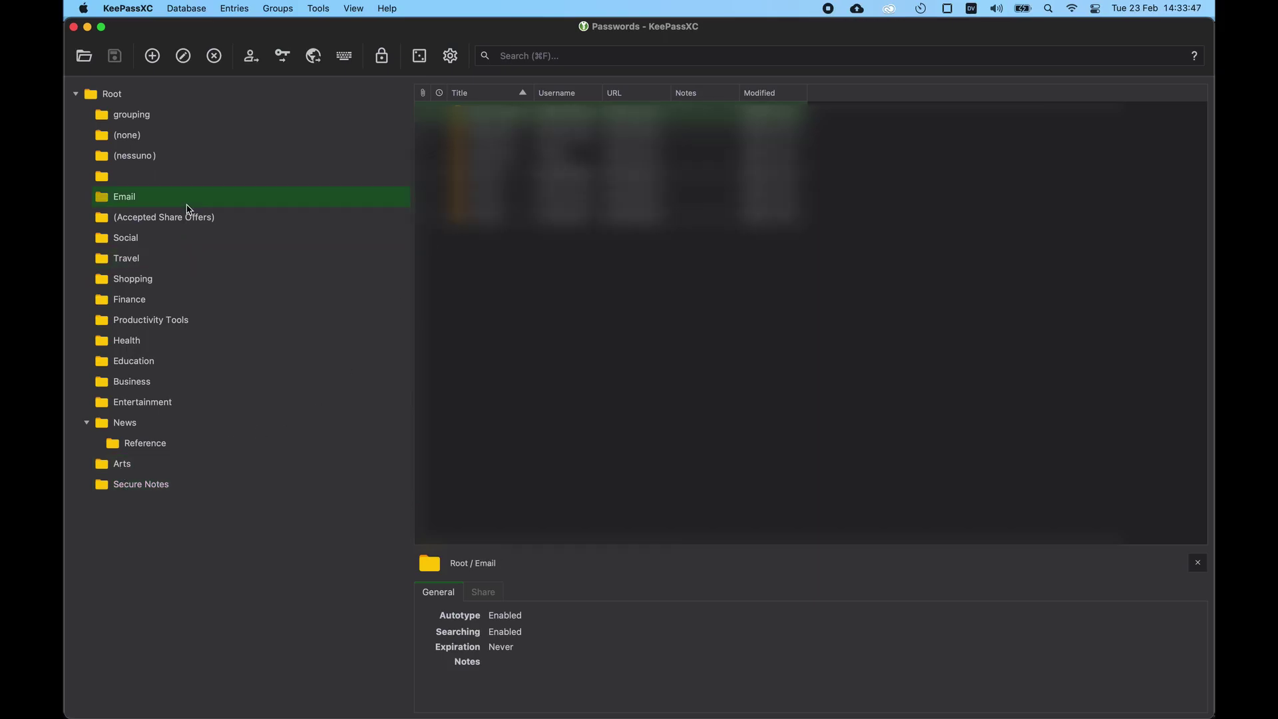
{"action": "left_click", "coordinate": [170, 155]}
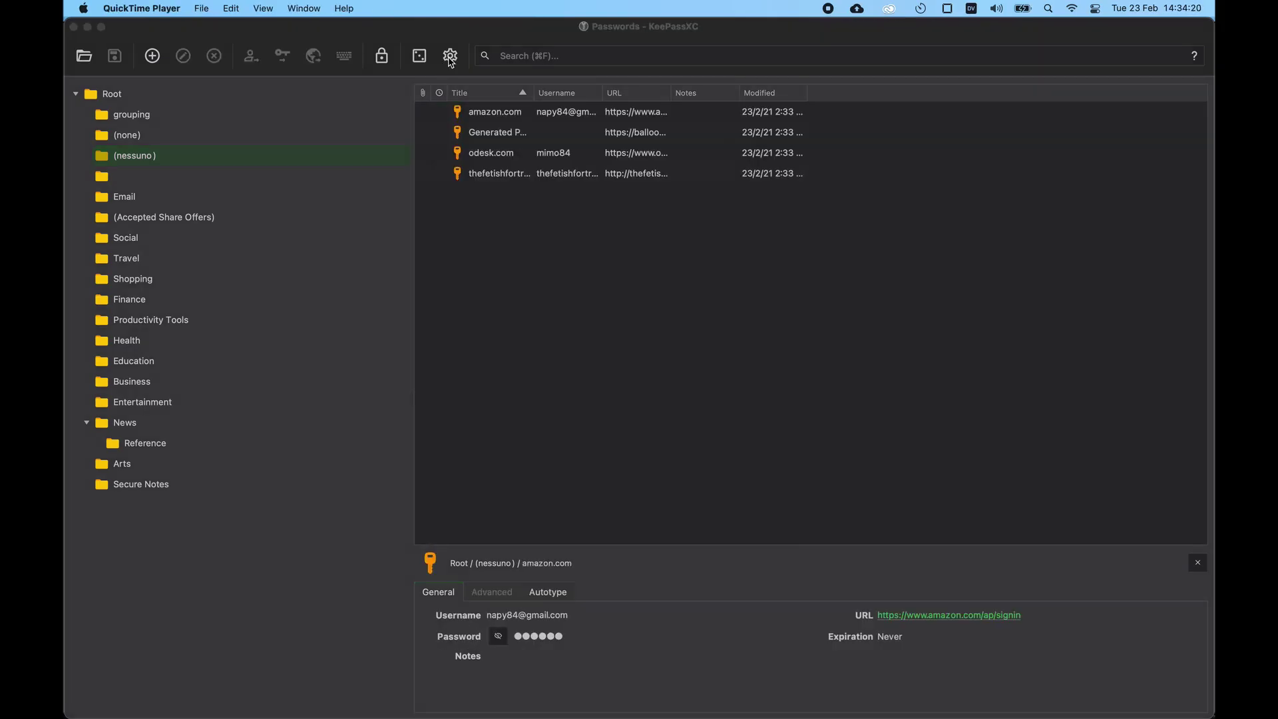
{"action": "left_click", "coordinate": [450, 57]}
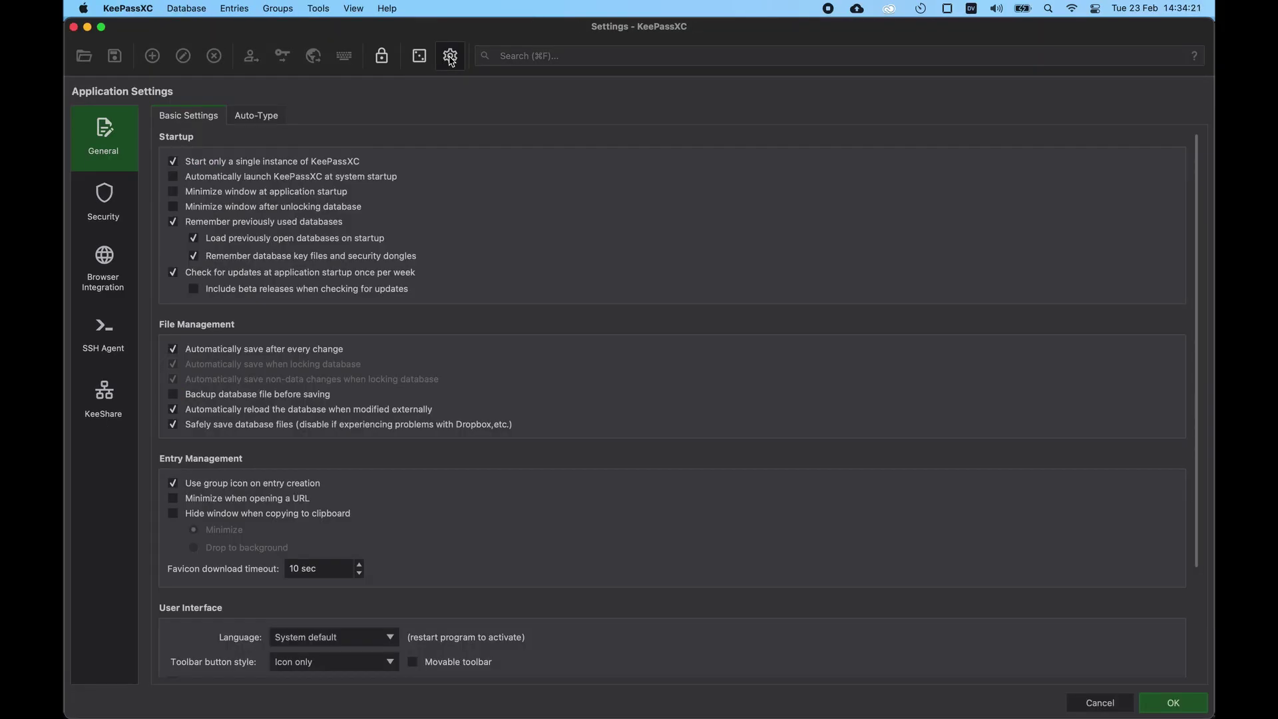
Step: Enable browser integration for Firefox only, leaving Chrome, Chromium, Vivaldi, Brave and Tor Browser unticked
{"action": "left_click", "coordinate": [105, 266]}
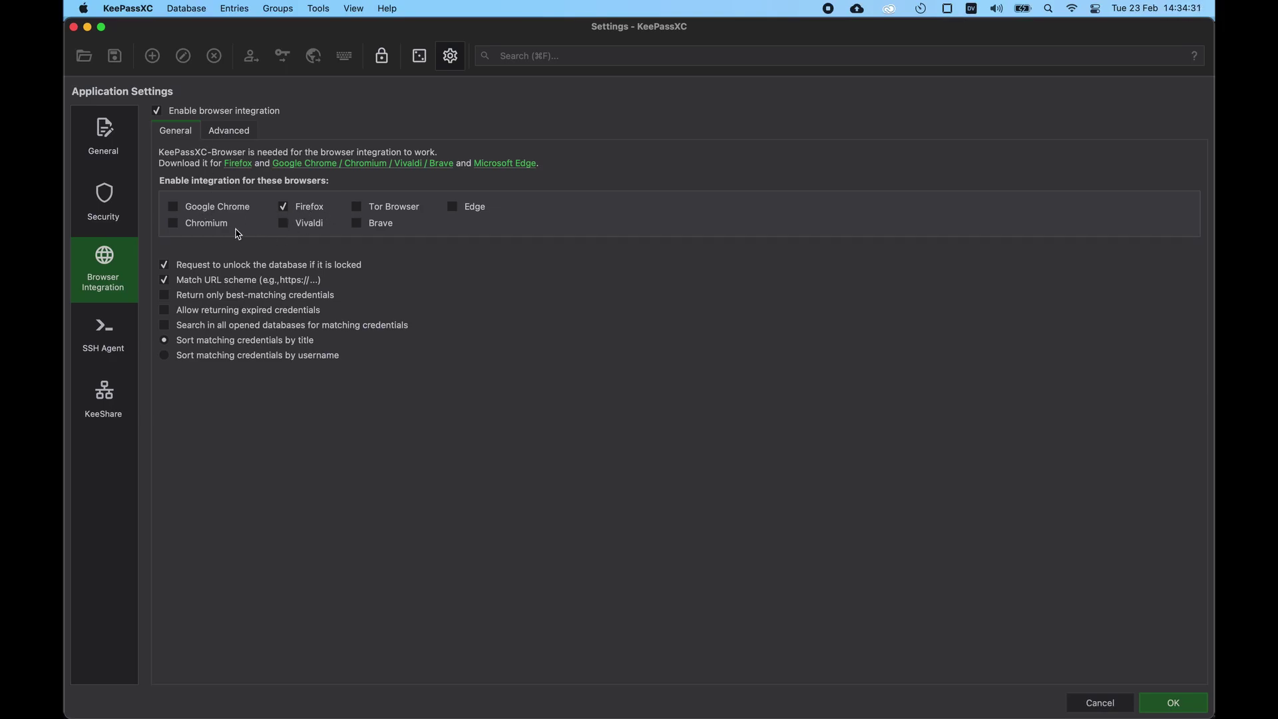
{"action": "left_click", "coordinate": [191, 212]}
{"action": "left_click", "coordinate": [209, 211]}
{"action": "left_click", "coordinate": [217, 224]}
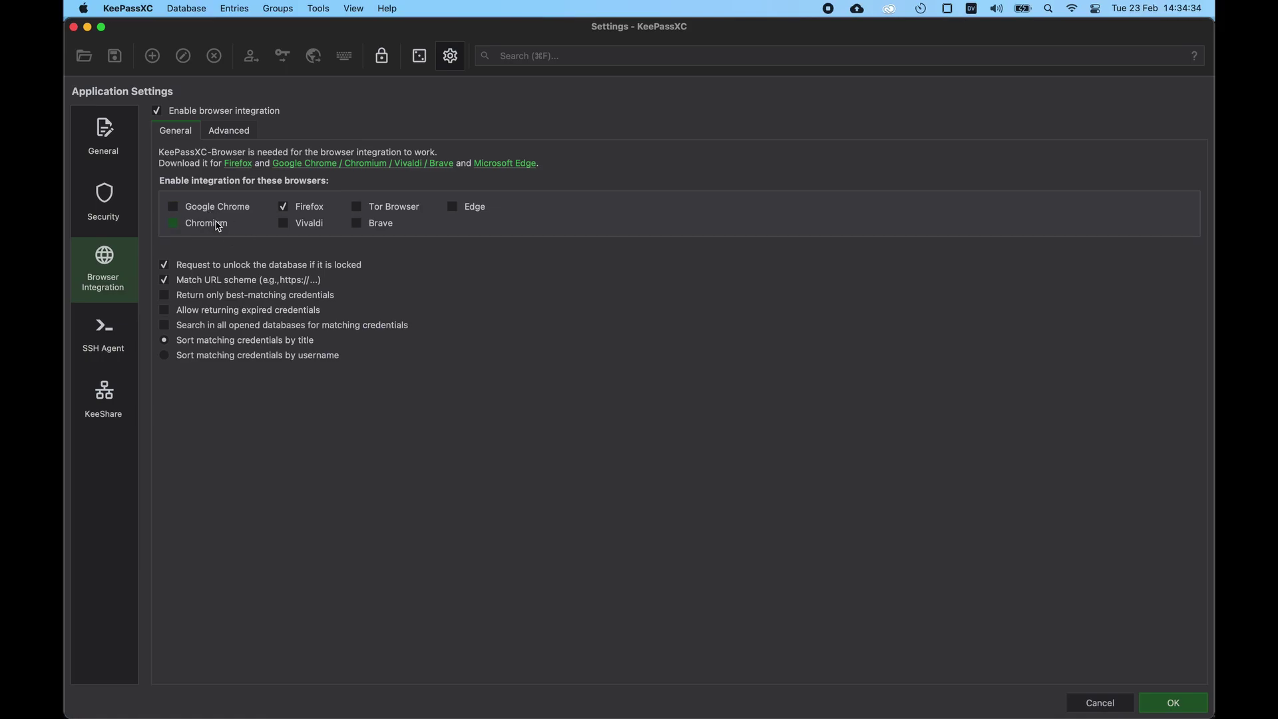
{"action": "left_click", "coordinate": [312, 226]}
{"action": "left_click", "coordinate": [357, 224]}
{"action": "left_click", "coordinate": [393, 212]}
{"action": "left_click", "coordinate": [318, 227]}
{"action": "left_click", "coordinate": [224, 228]}
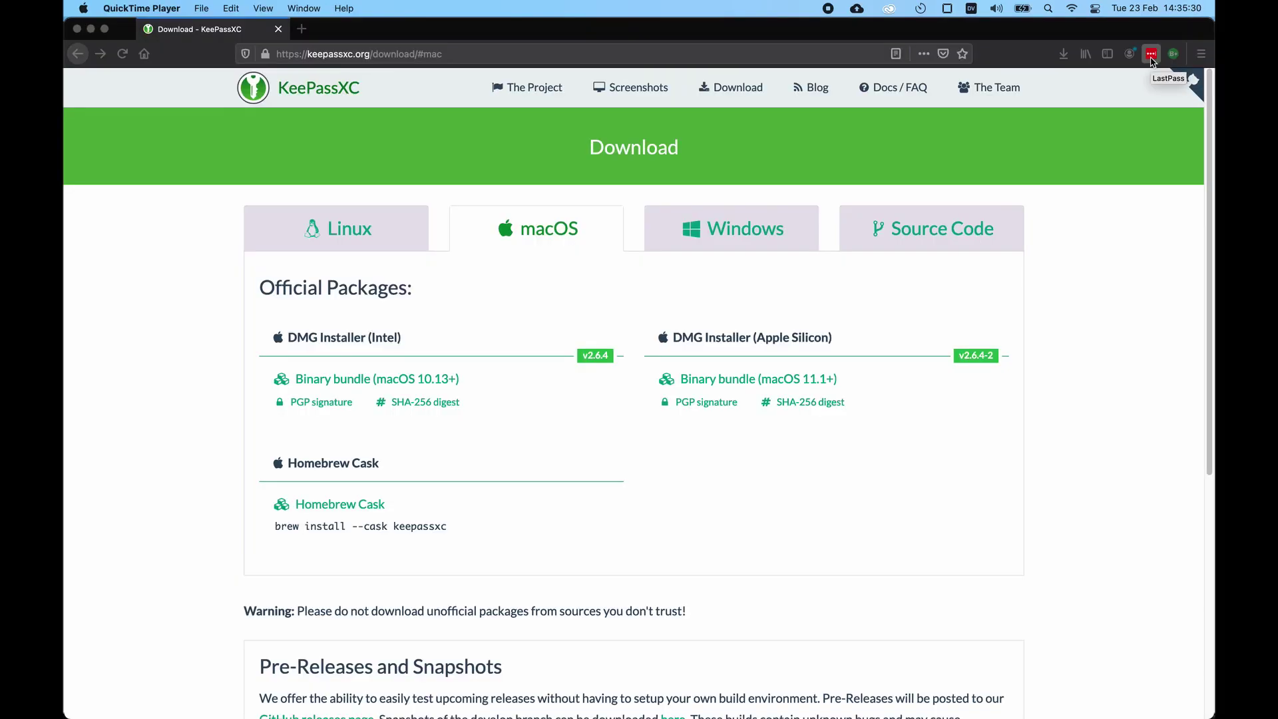
Step: Remove the LastPass extension from Firefox through its toolbar icon's menu
{"action": "right_click", "coordinate": [1152, 53]}
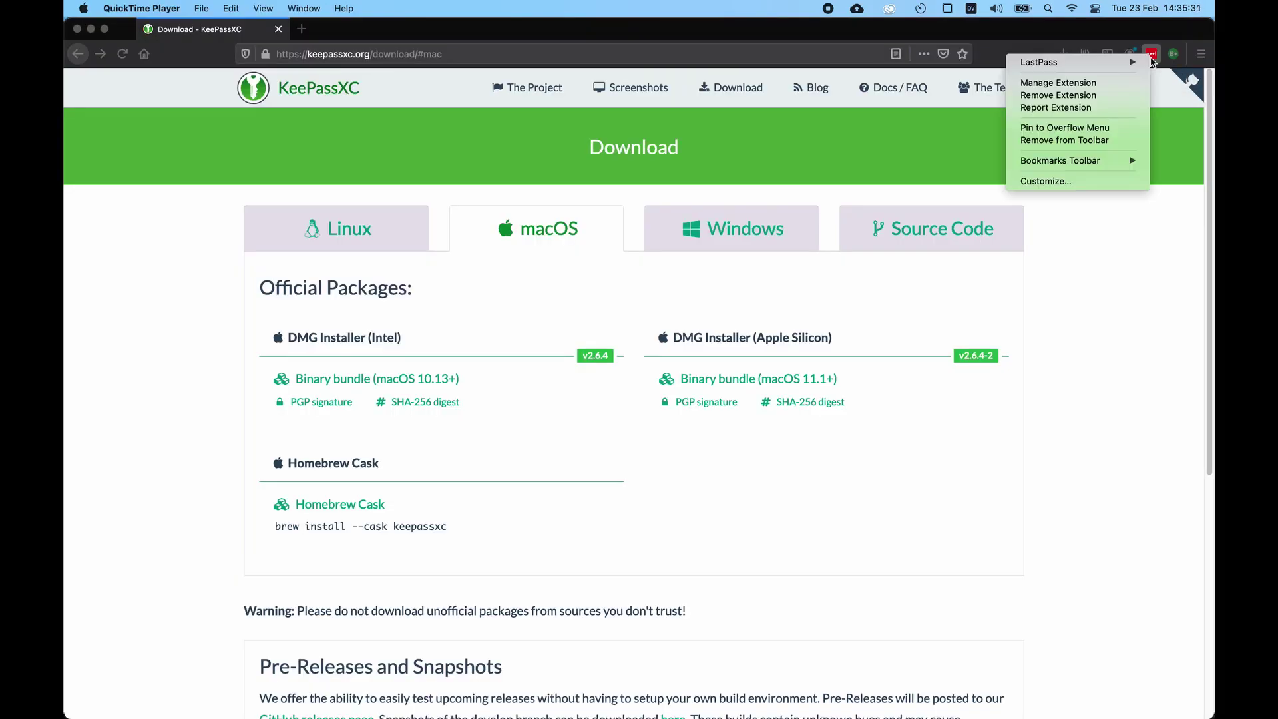
{"action": "left_click", "coordinate": [1082, 95]}
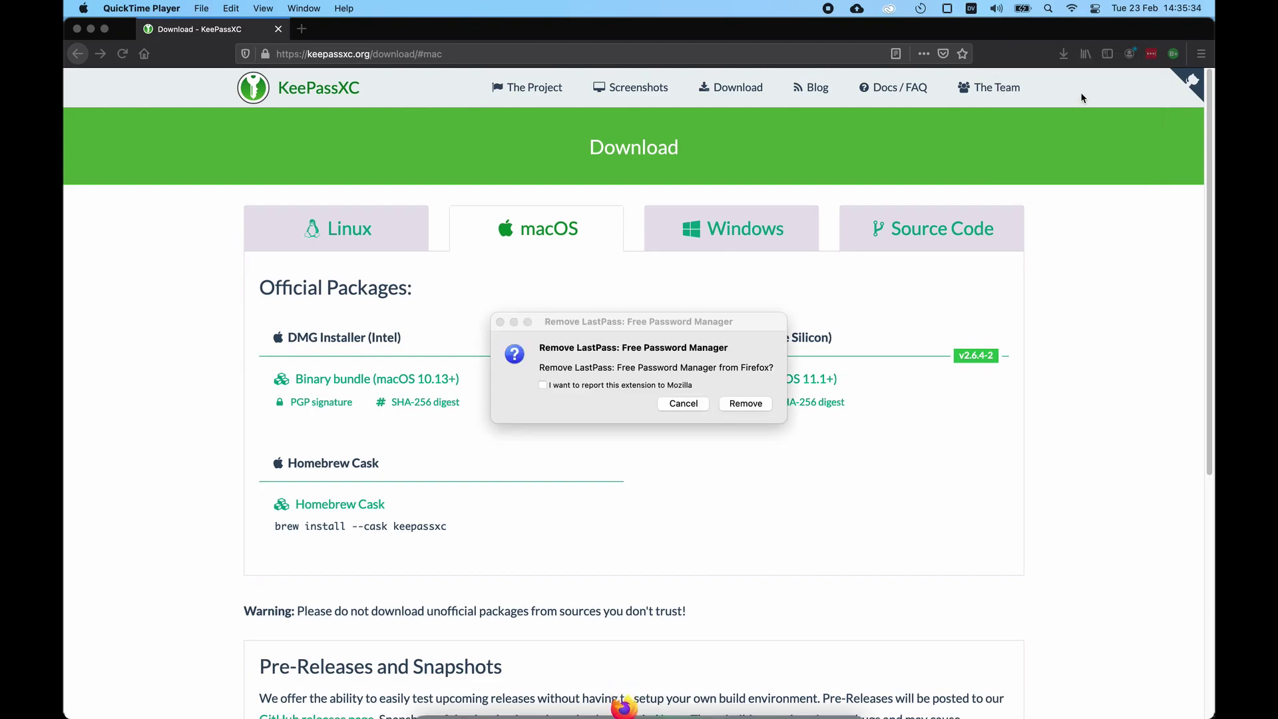
{"action": "left_click", "coordinate": [763, 406]}
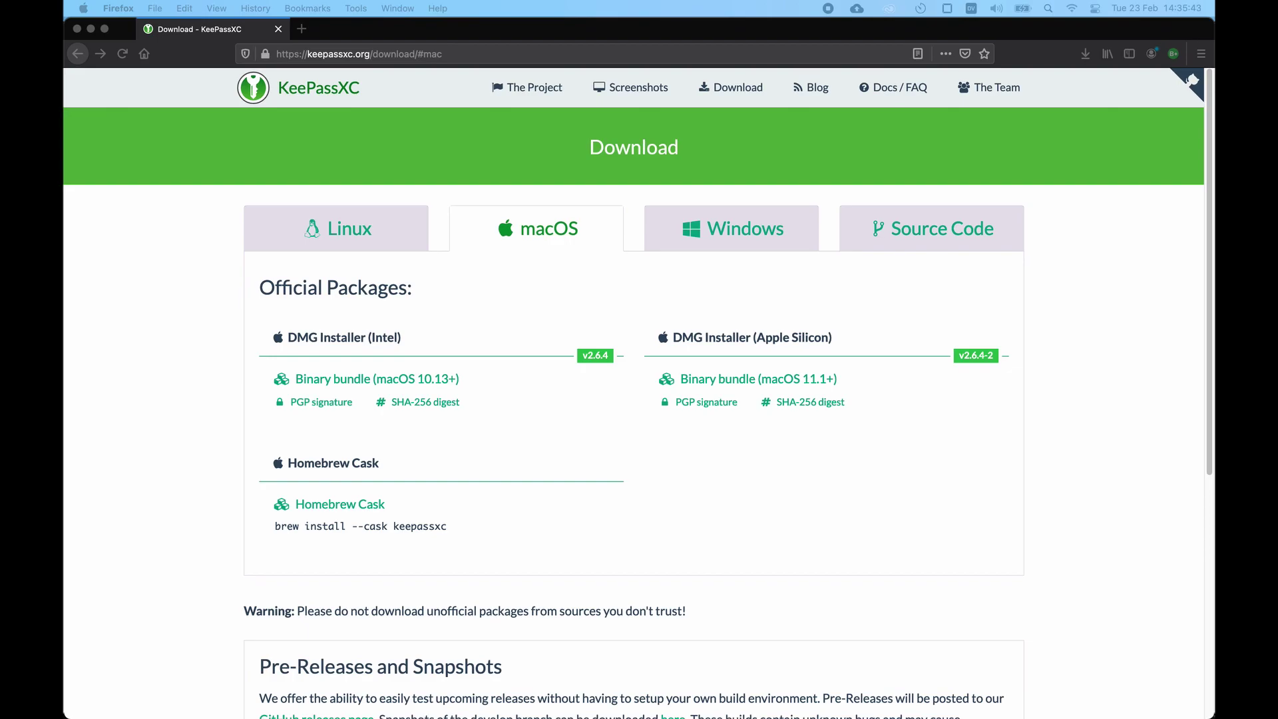
Step: Search the Firefox add-ons manager for 'keepass xc'
{"action": "left_click", "coordinate": [1200, 53]}
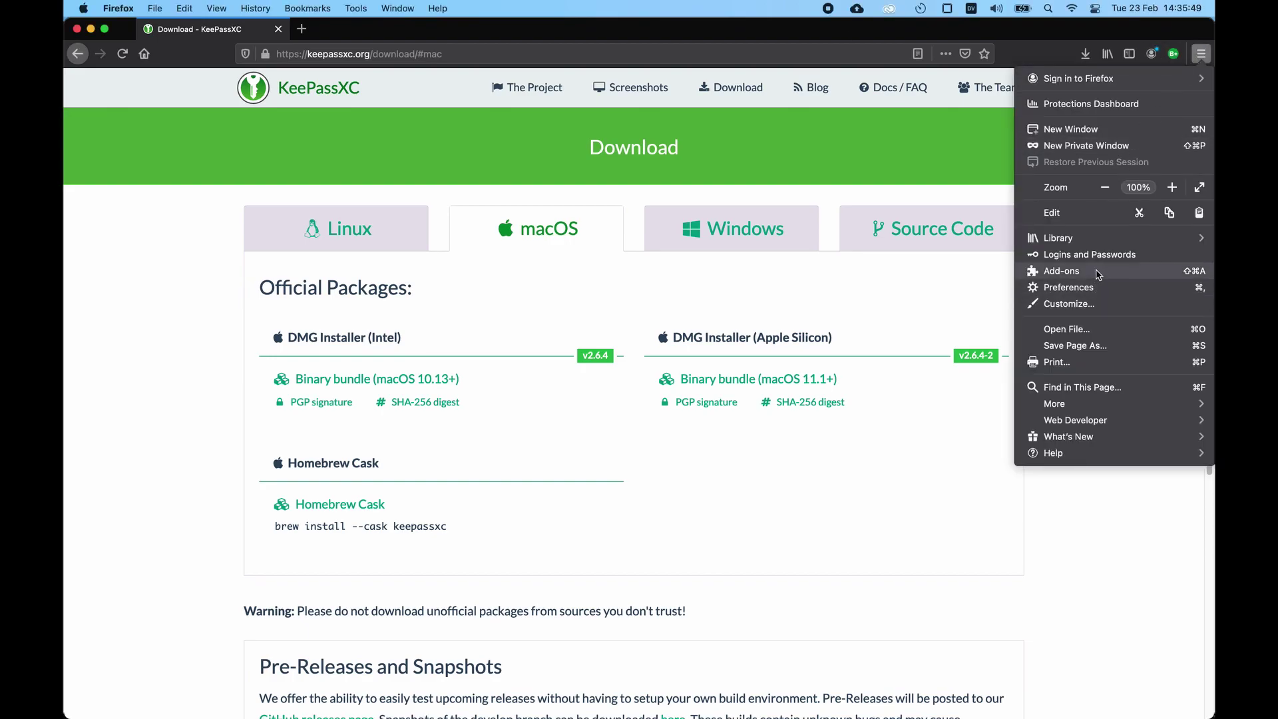
{"action": "left_click", "coordinate": [1201, 59]}
{"action": "left_click", "coordinate": [1201, 58]}
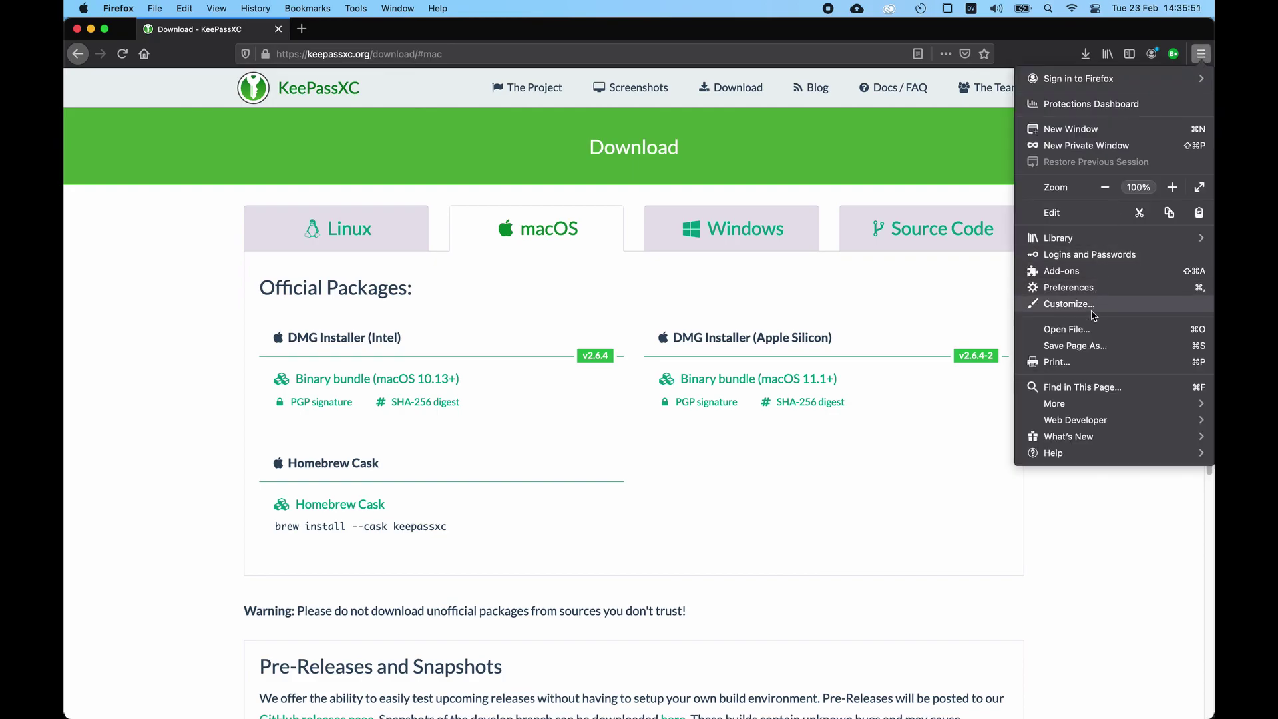
{"action": "left_click", "coordinate": [1098, 273]}
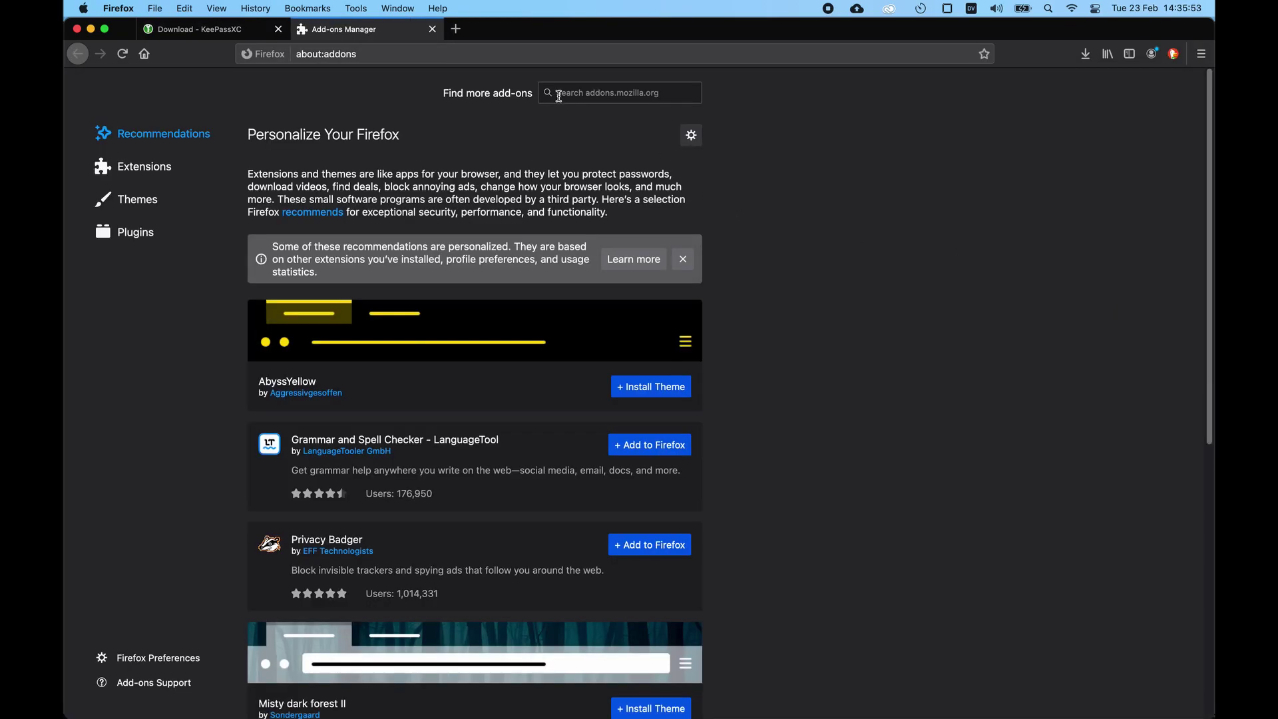
{"action": "left_click", "coordinate": [565, 92]}
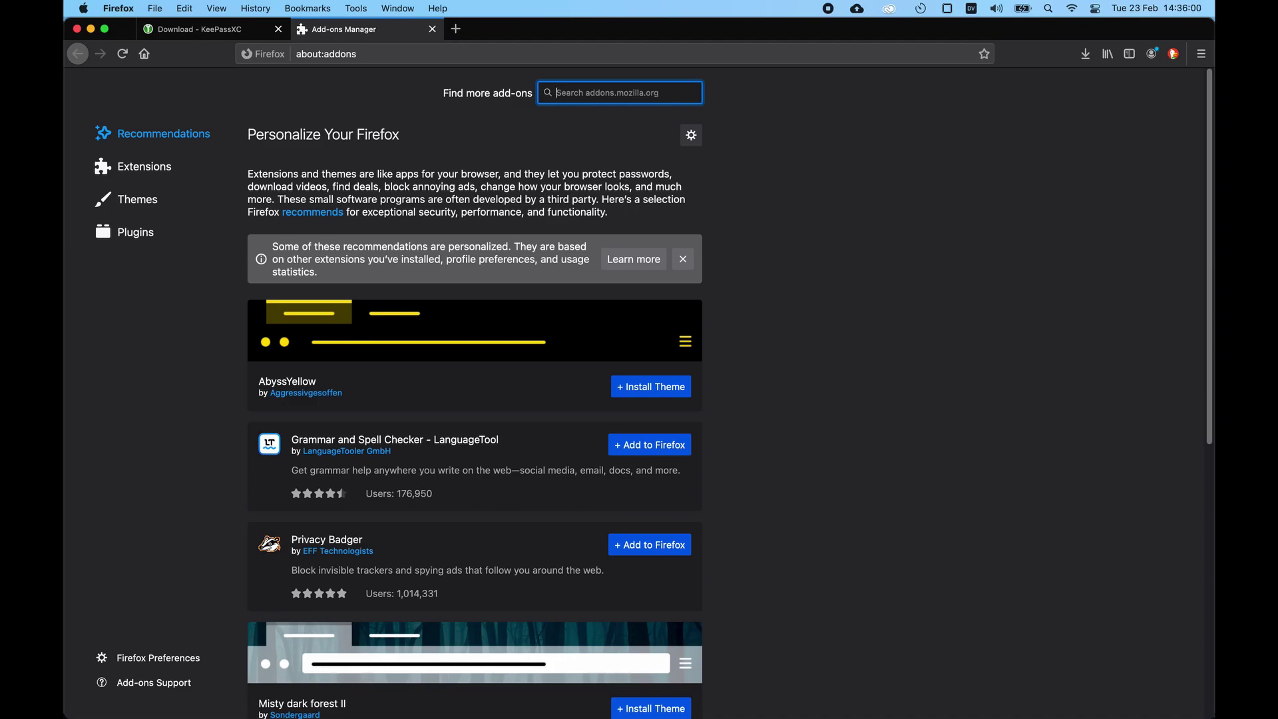
{"action": "type", "text": "keepass xc"}
{"action": "key", "text": "Return"}
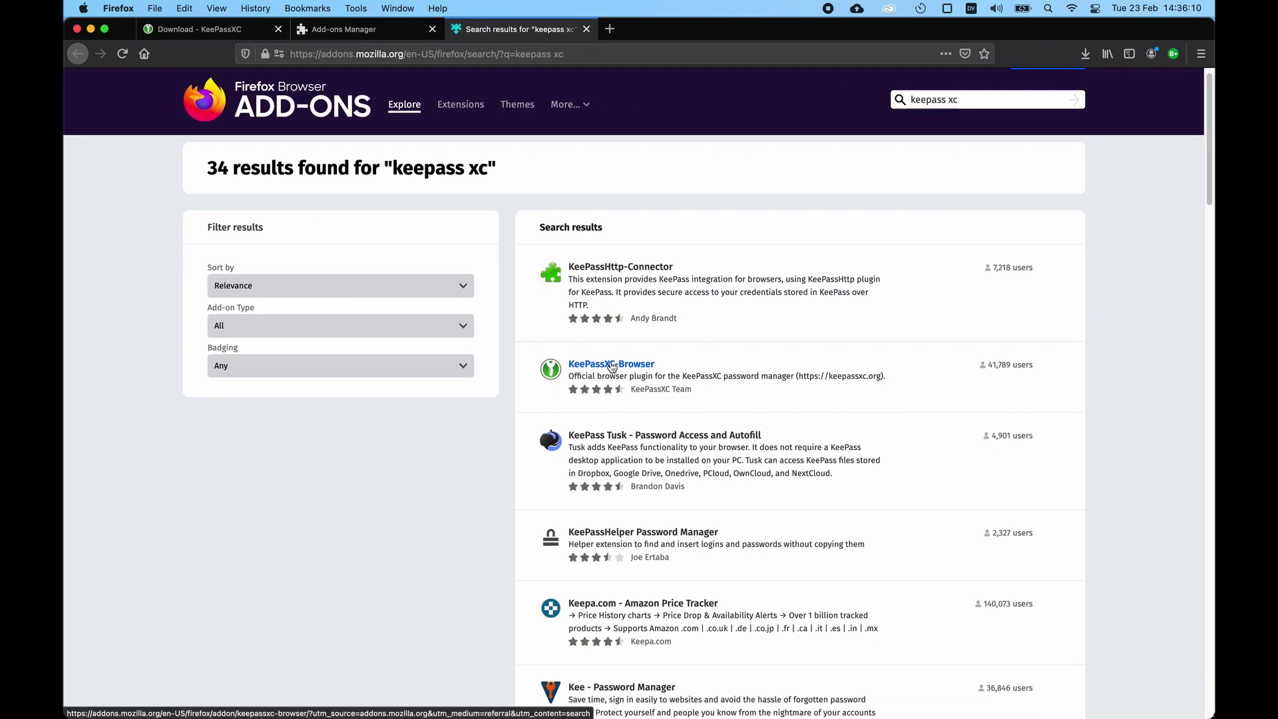
Step: Install KeePassXC-Browser and connect it to KeePassXC as firefox-to-macbookpro
{"action": "left_click", "coordinate": [612, 365]}
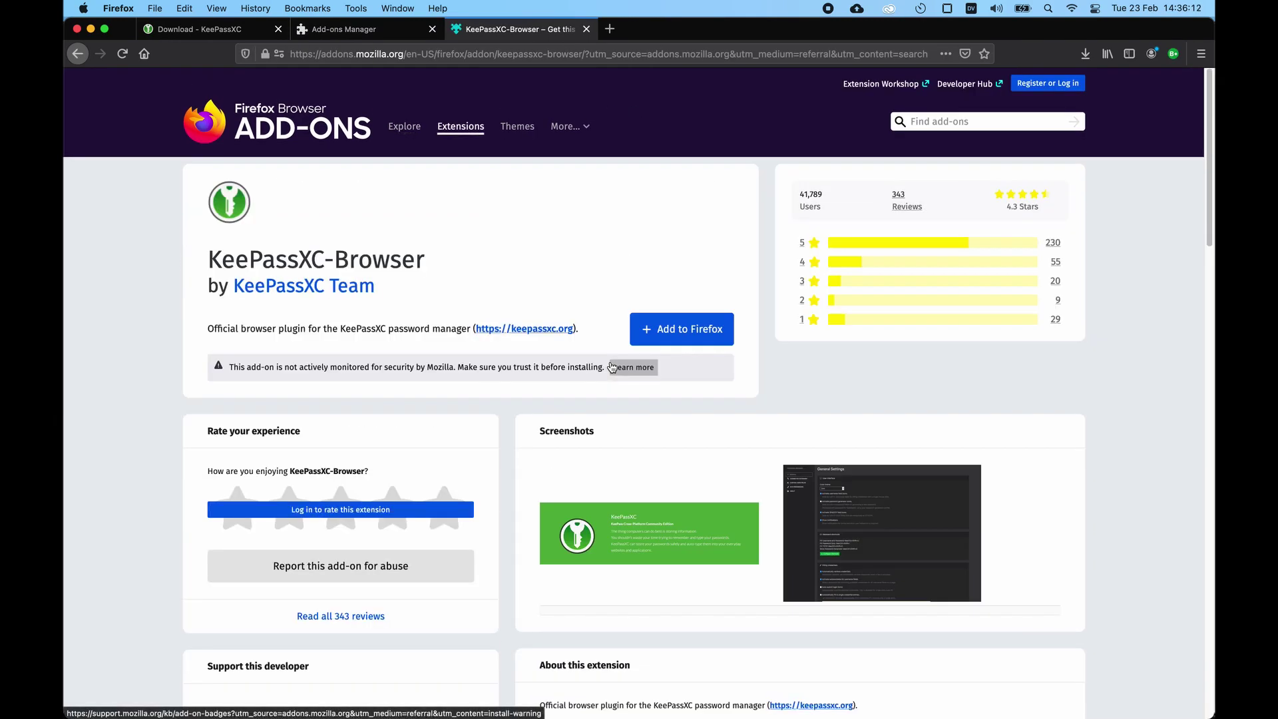
{"action": "left_click", "coordinate": [663, 339]}
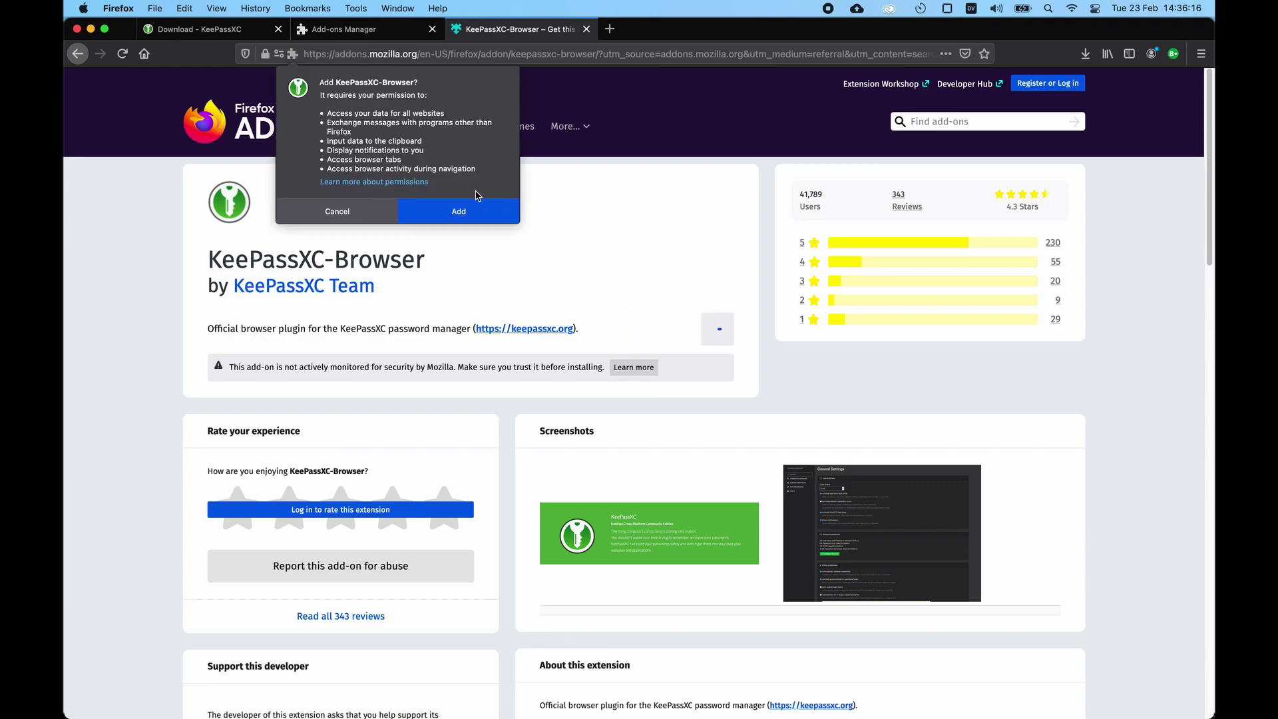
{"action": "left_click", "coordinate": [453, 213]}
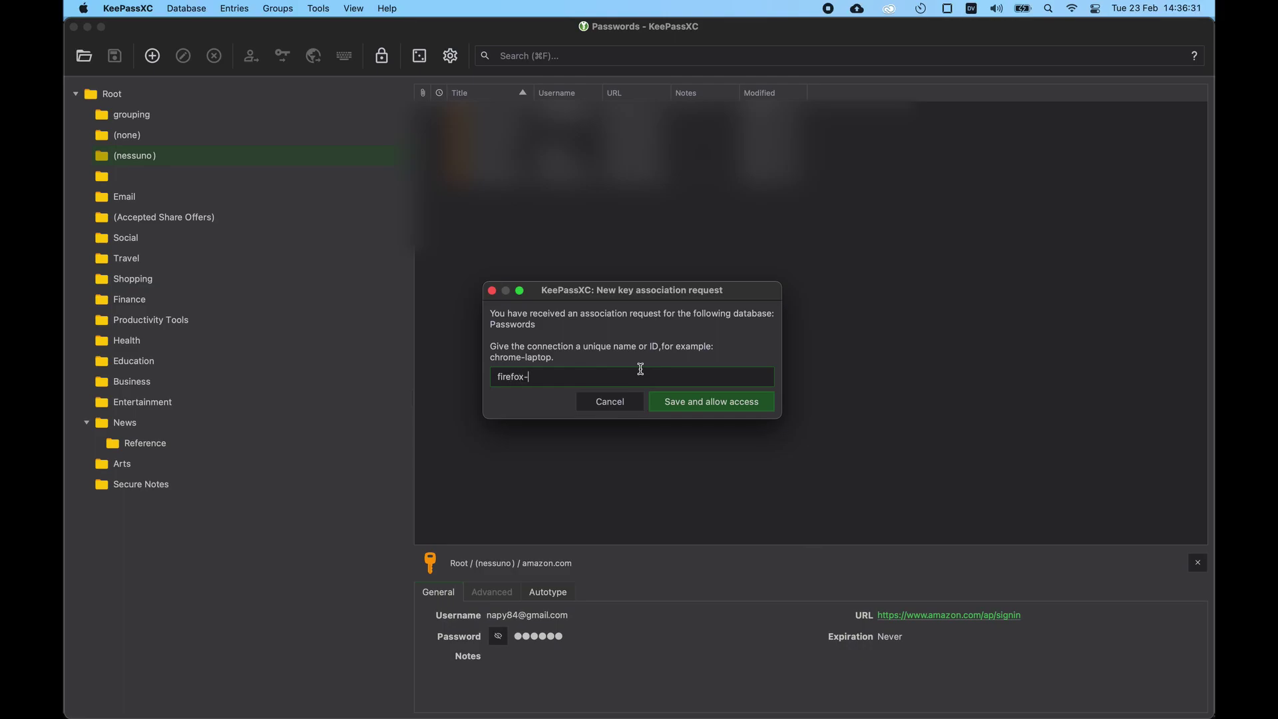
{"action": "type", "text": "to-mac"}
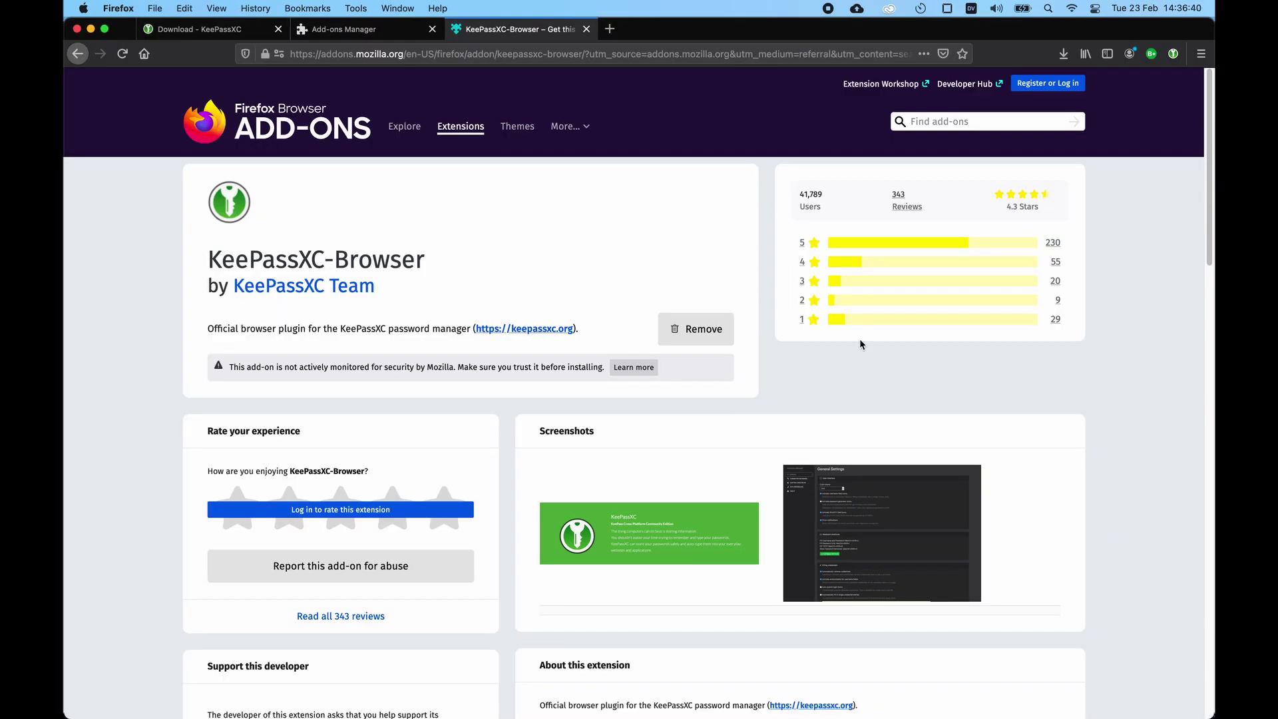
{"action": "left_click", "coordinate": [1173, 53]}
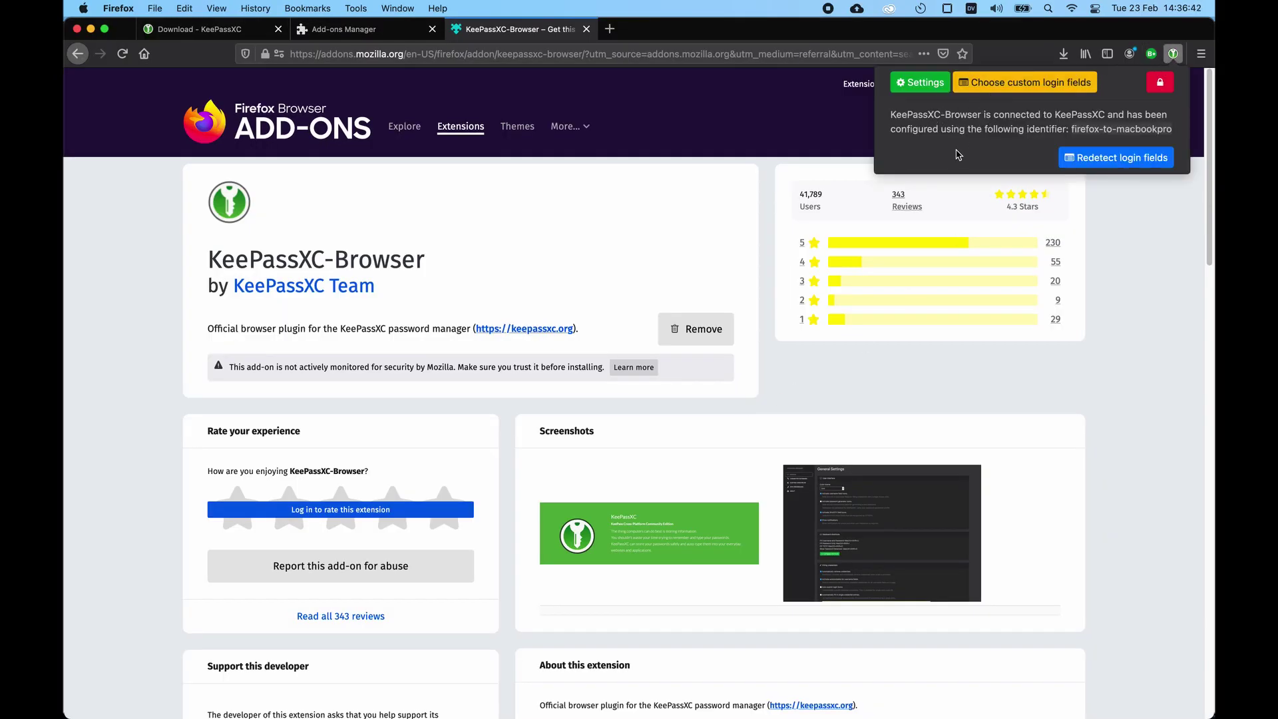
Step: Open YouTube in a new tab via a DuckDuckGo search for youtube
{"action": "left_click", "coordinate": [1148, 313]}
{"action": "scroll", "coordinate": [1148, 313], "scroll_direction": "down", "scroll_amount": 10}
{"action": "scroll", "coordinate": [1148, 312], "scroll_direction": "up", "scroll_amount": 10}
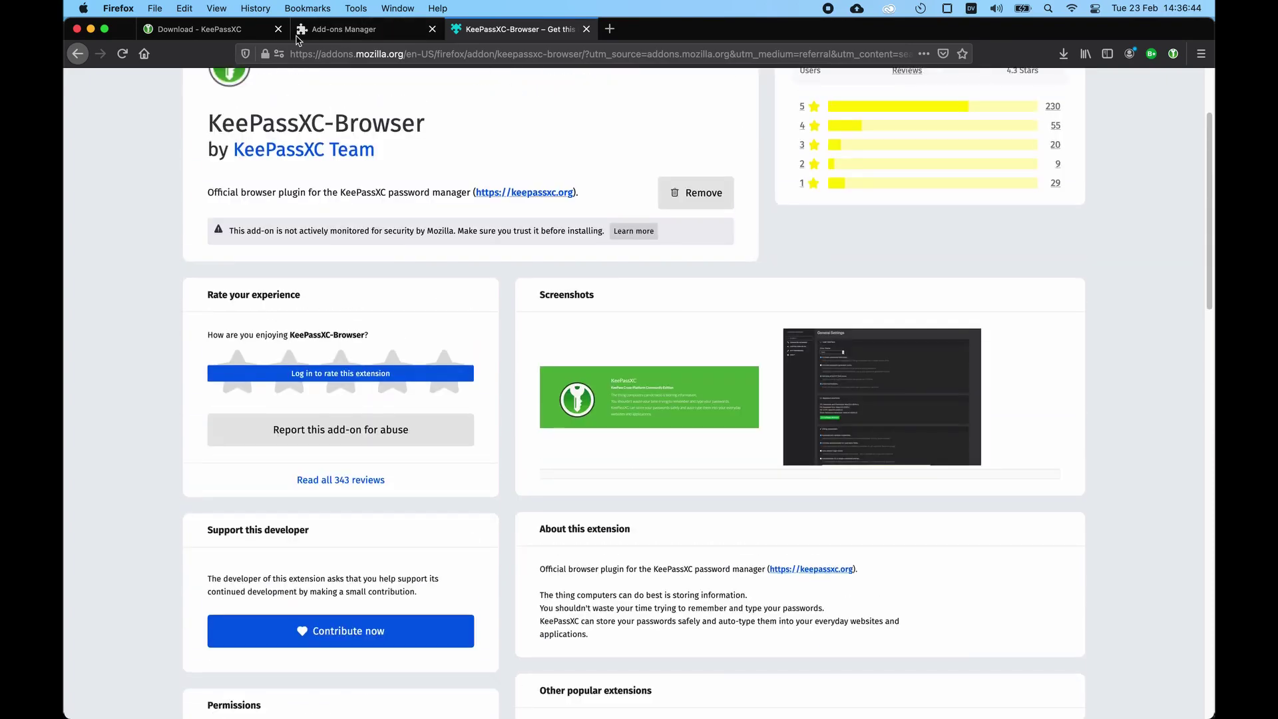
{"action": "left_click", "coordinate": [610, 28]}
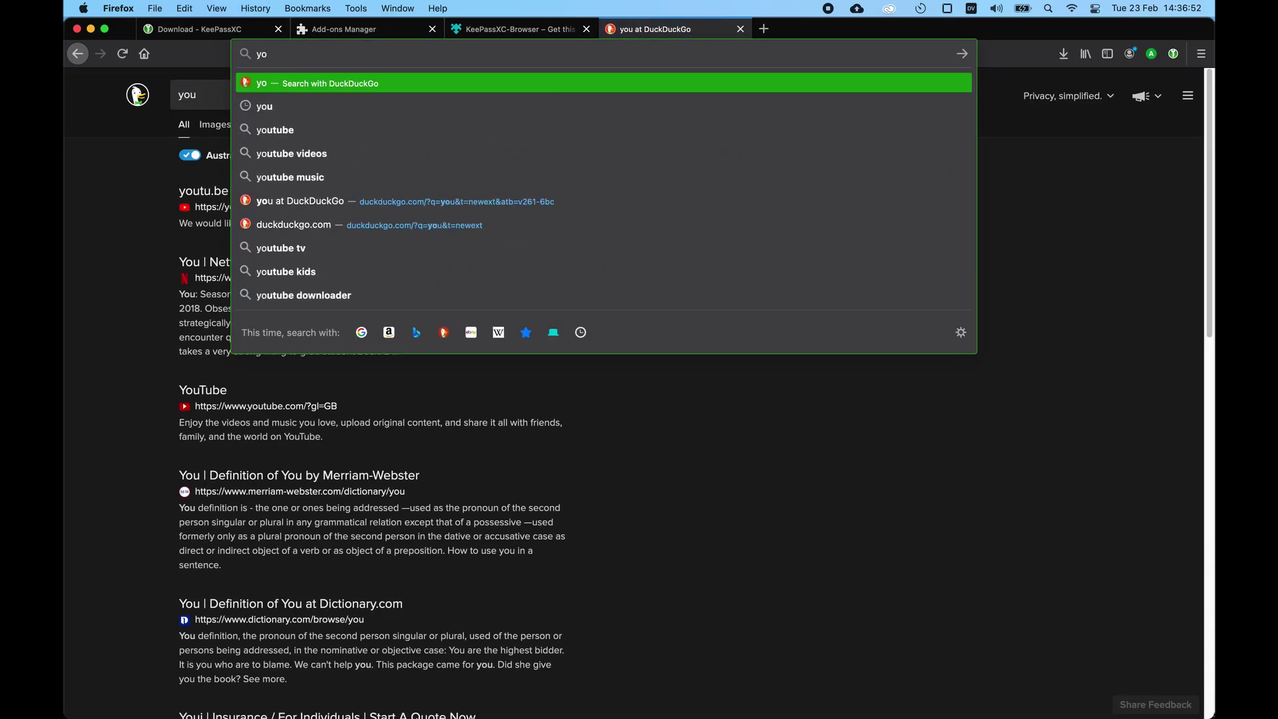
{"action": "key", "text": "Down"}
{"action": "key", "text": "Return"}
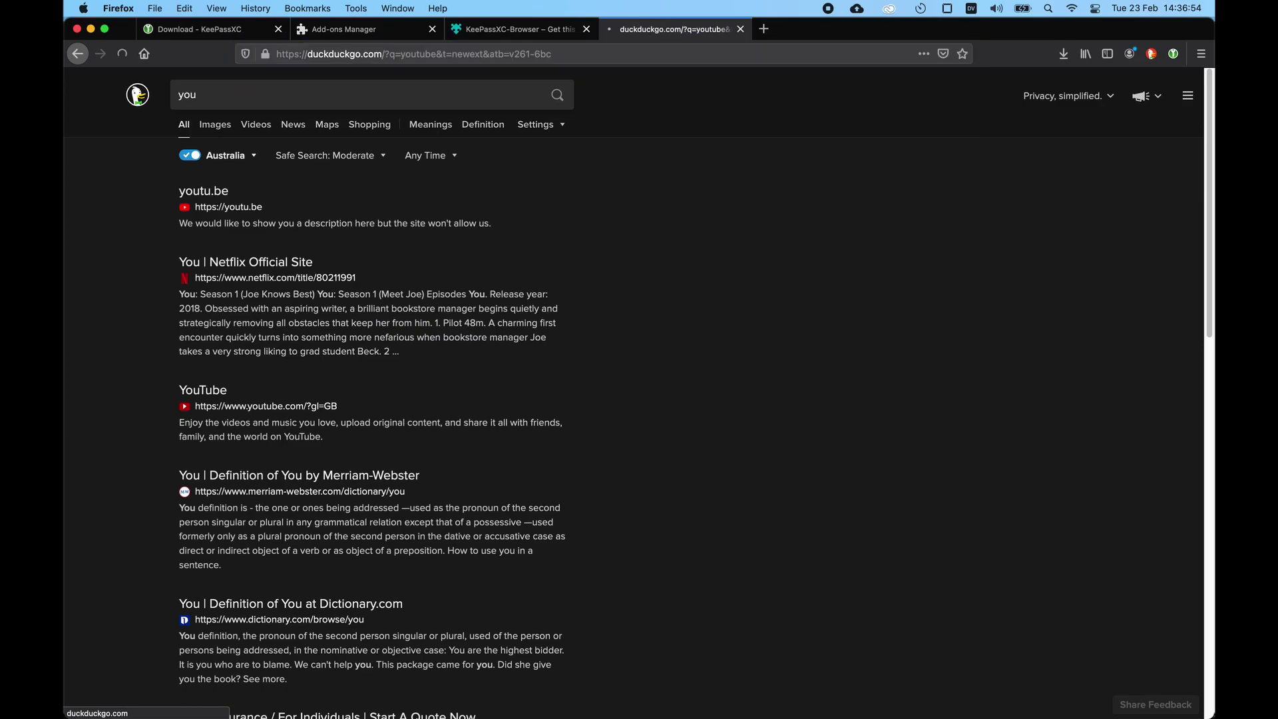
{"action": "left_click", "coordinate": [211, 194]}
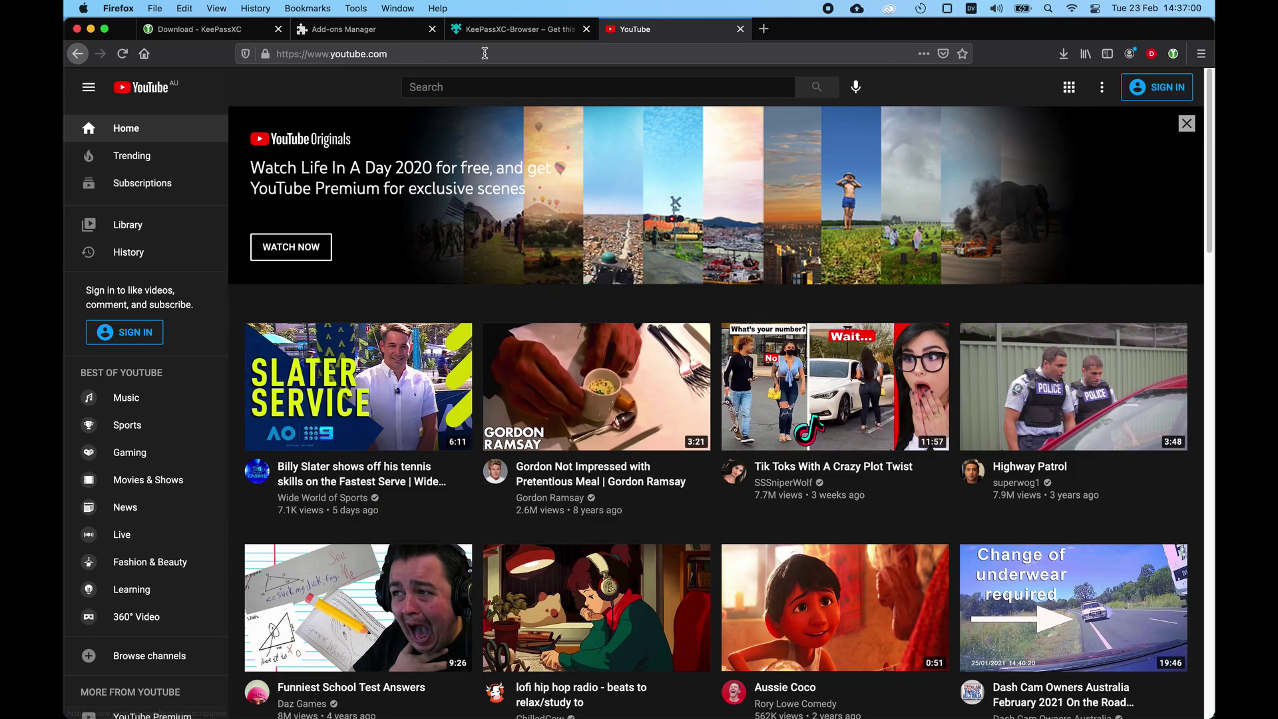
Step: Start YouTube sign-in, grant KeePassXC access to the Google page, and autofill the second saved login
{"action": "left_click", "coordinate": [1160, 95]}
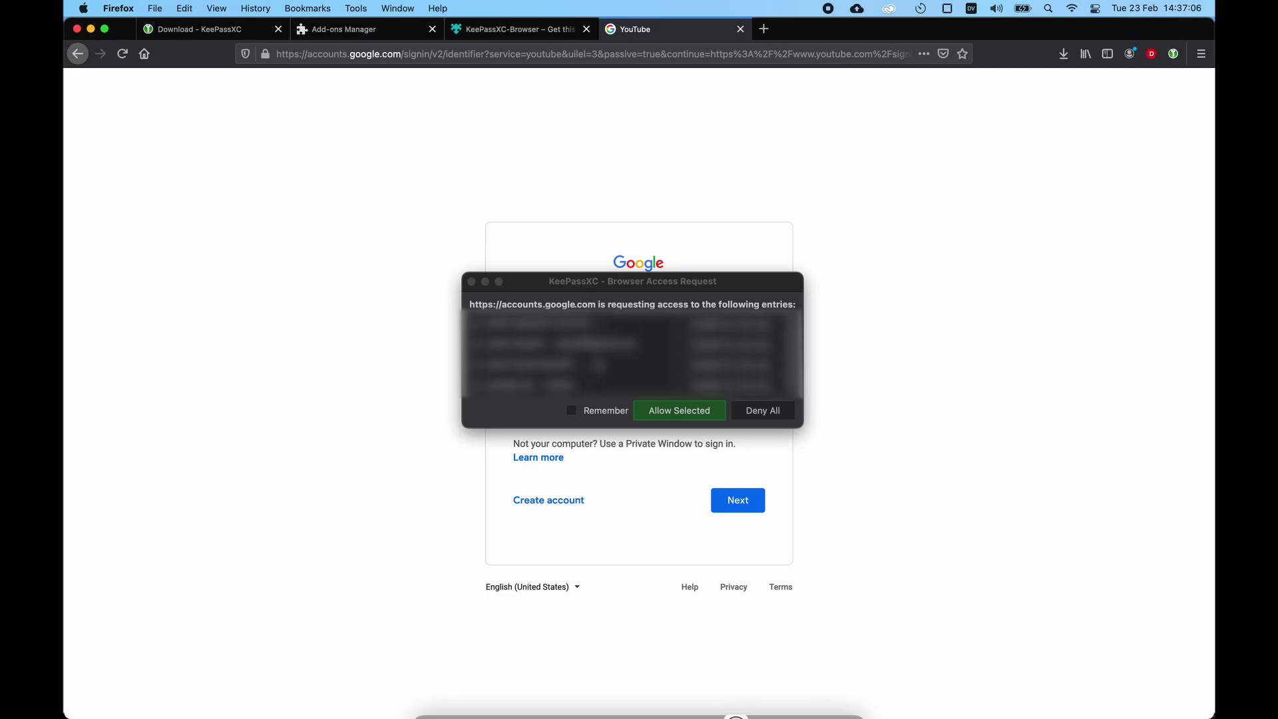
{"action": "left_click", "coordinate": [736, 699]}
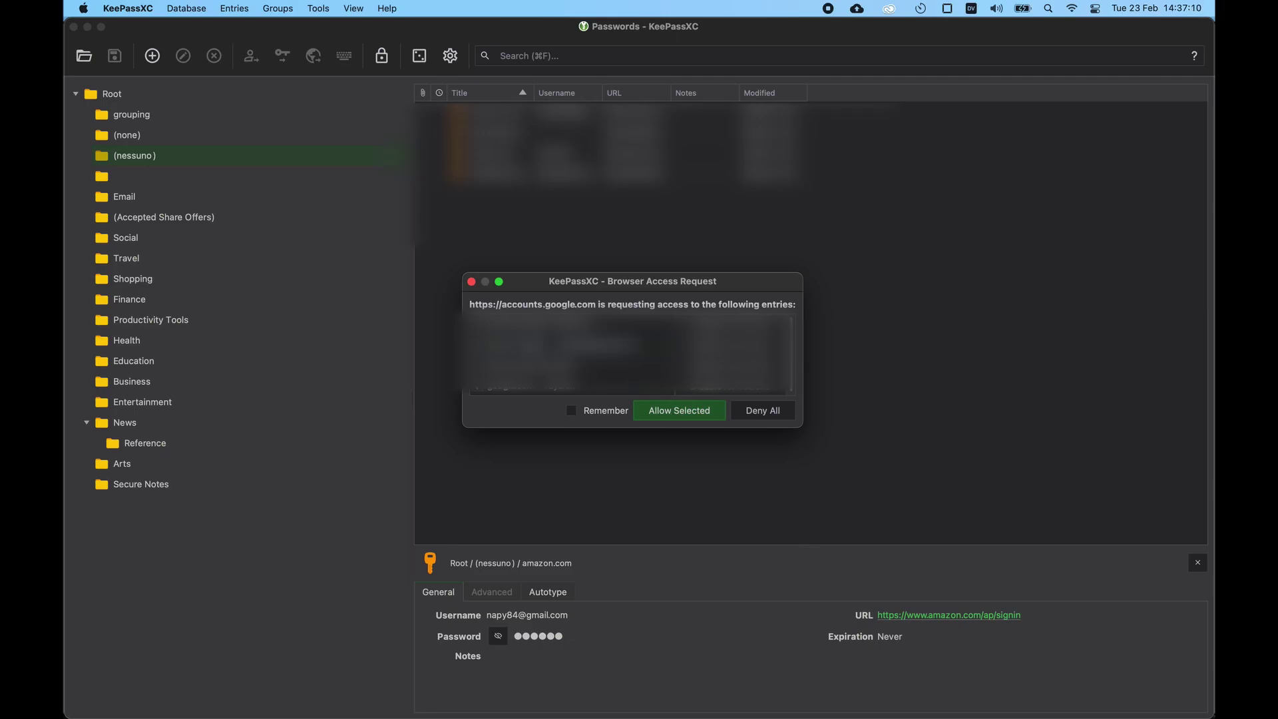
{"action": "left_click", "coordinate": [695, 410]}
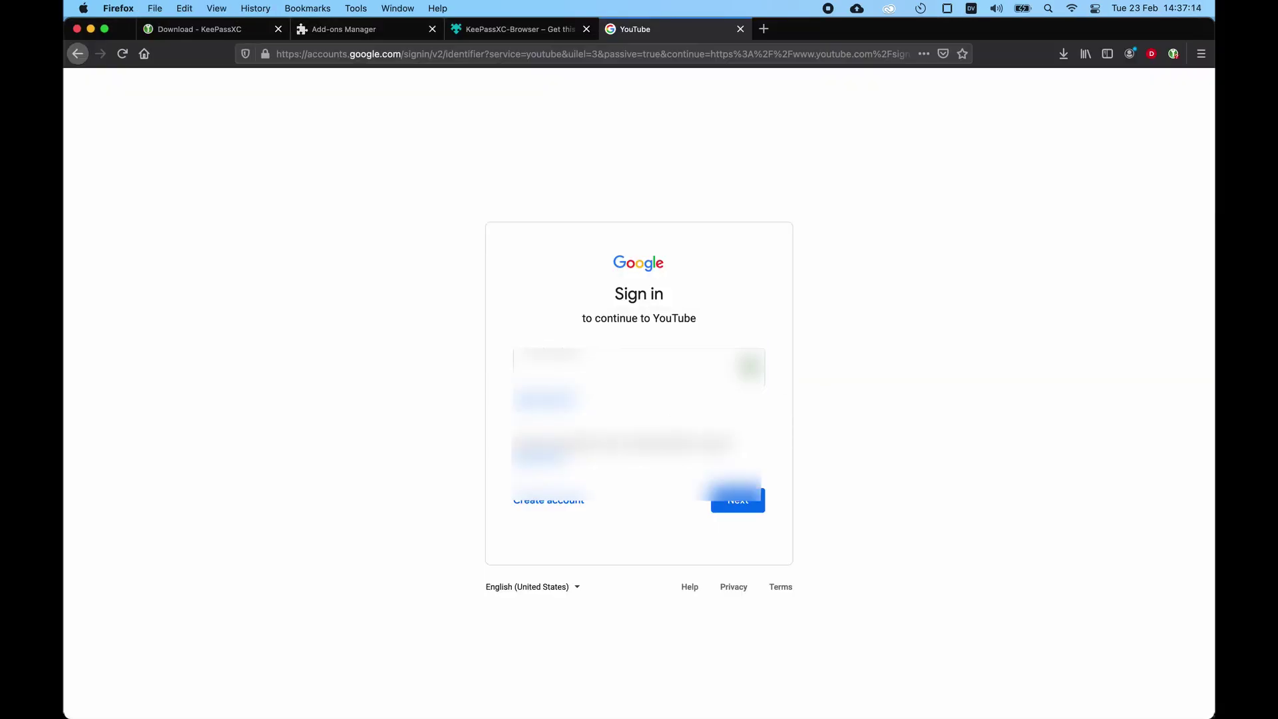
{"action": "key", "text": "Down"}
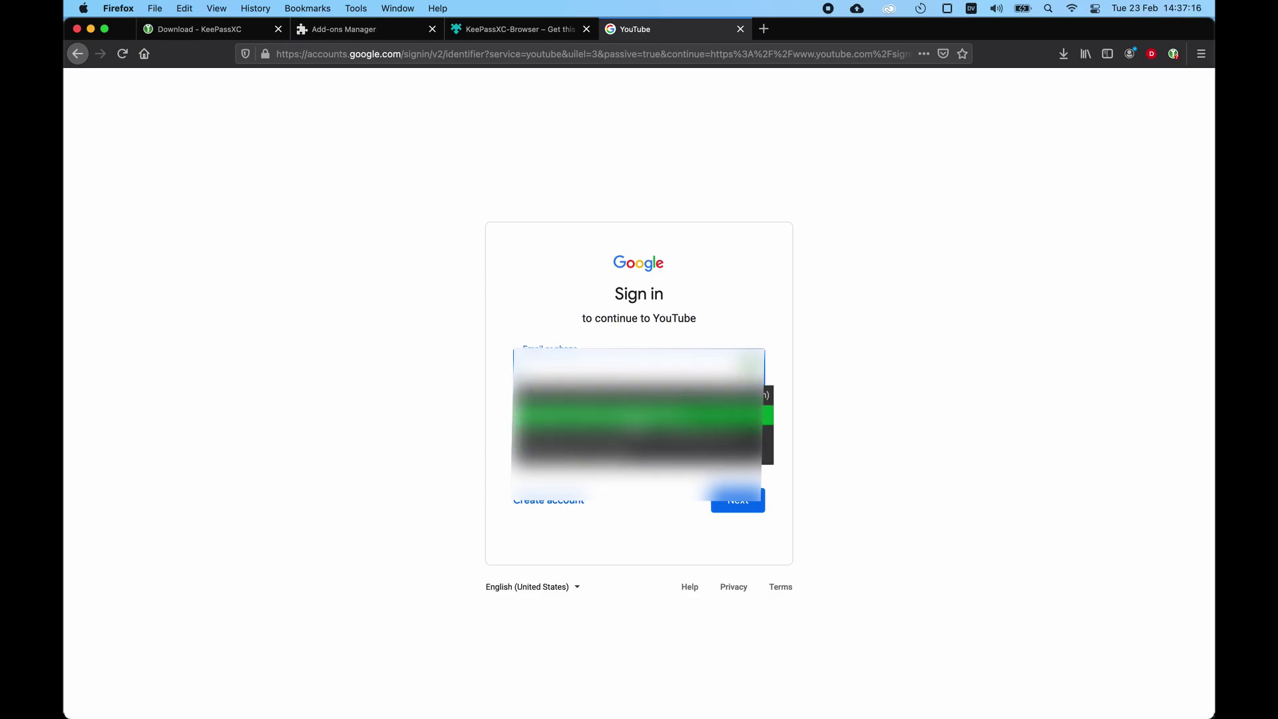
{"action": "key", "text": "Return"}
{"action": "key", "text": "Return"}
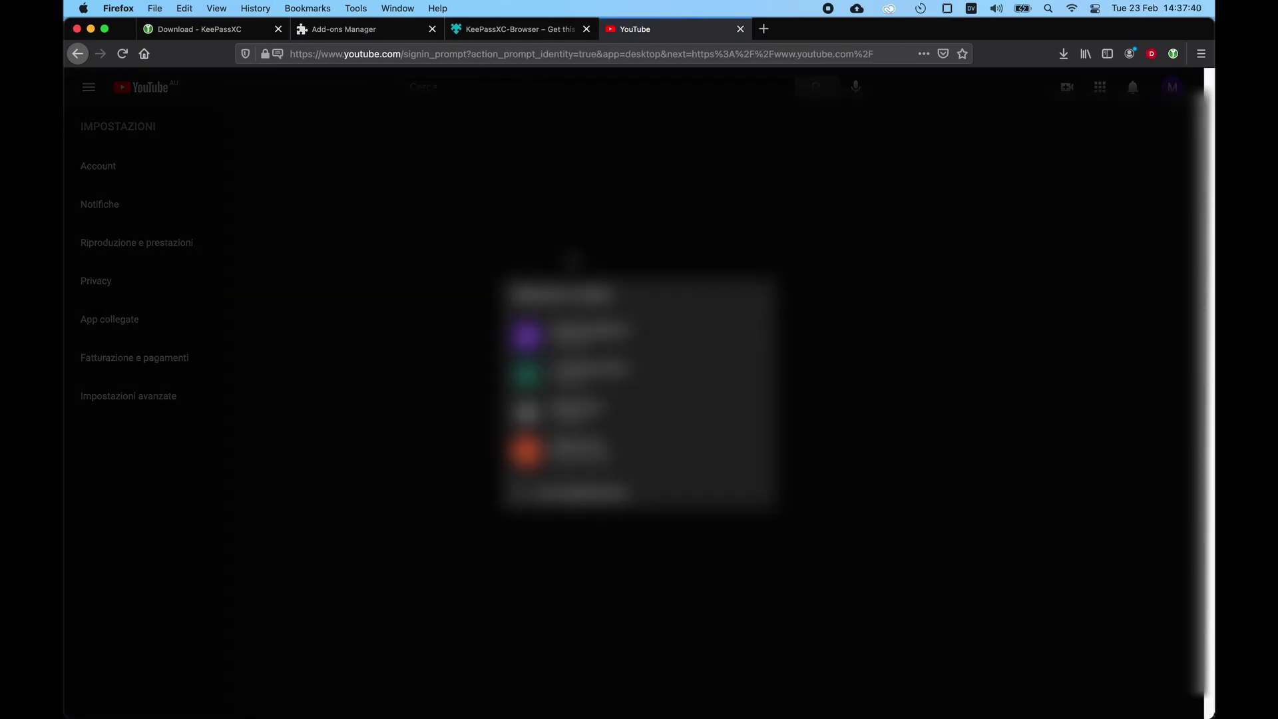
Step: Leave the KeePassXC-Browser add-on tab and switch back to the Add-ons Manager tab
{"action": "left_click", "coordinate": [499, 30]}
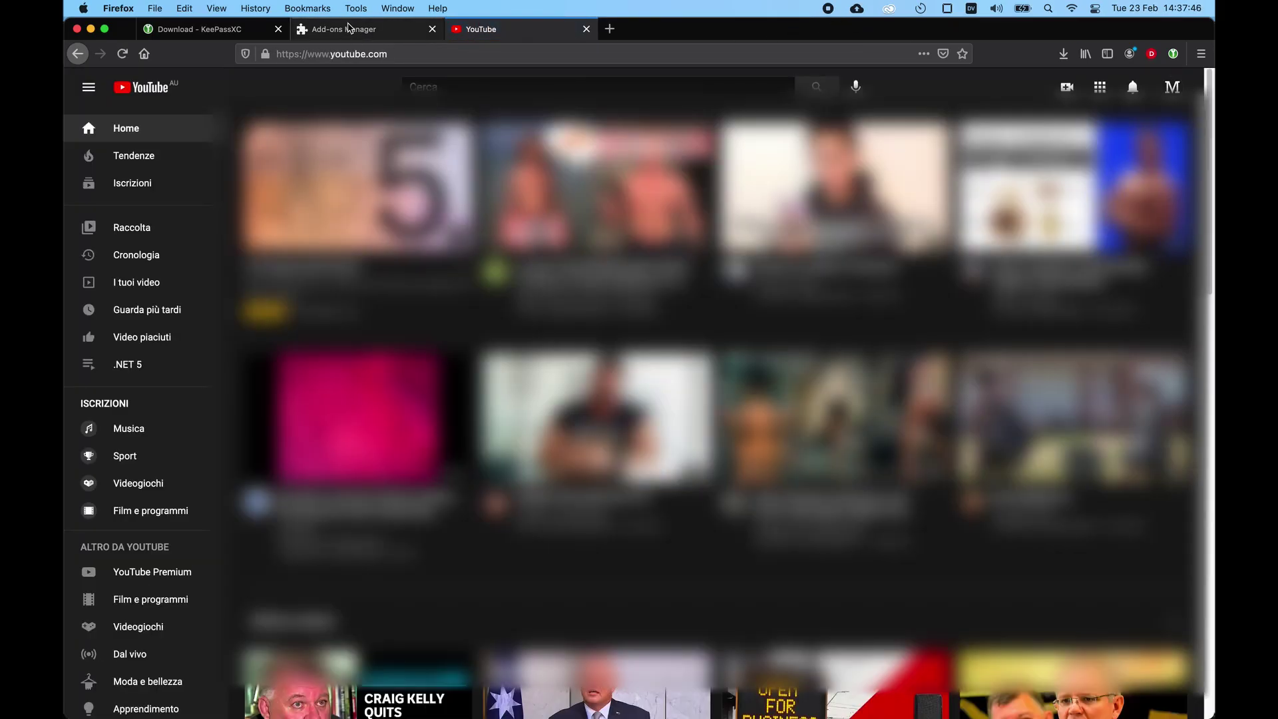
{"action": "left_click", "coordinate": [353, 30]}
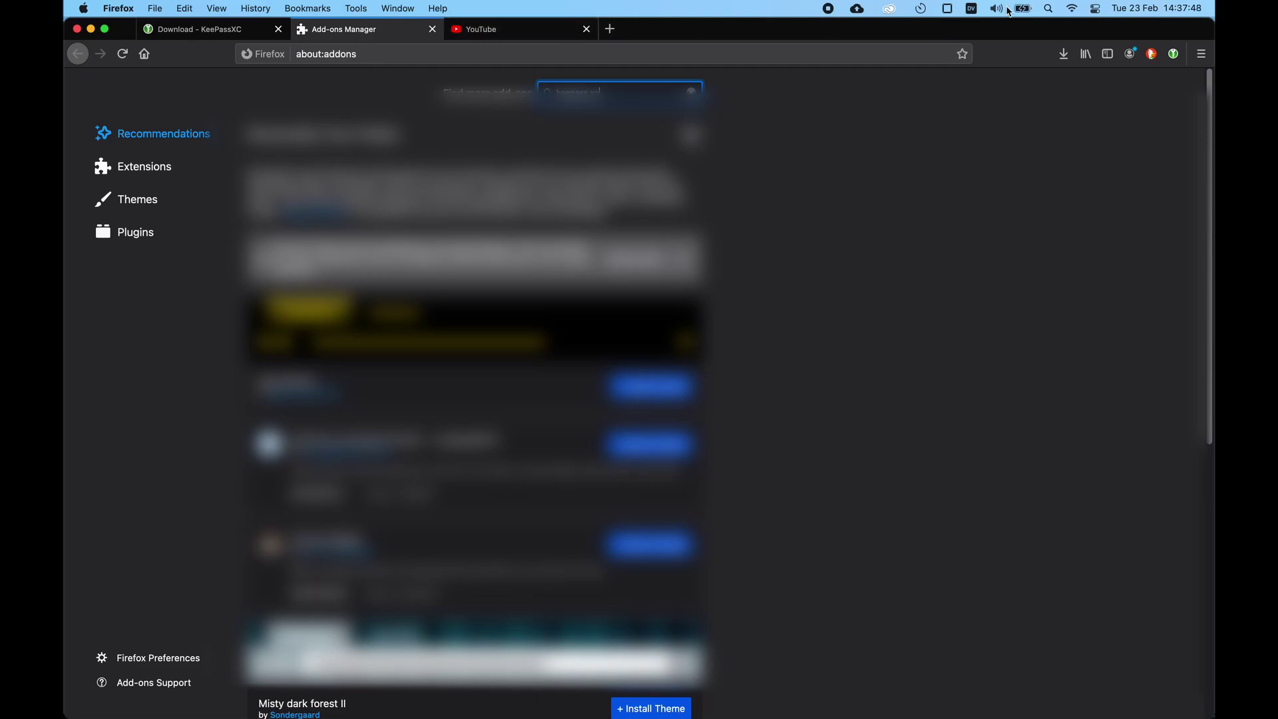